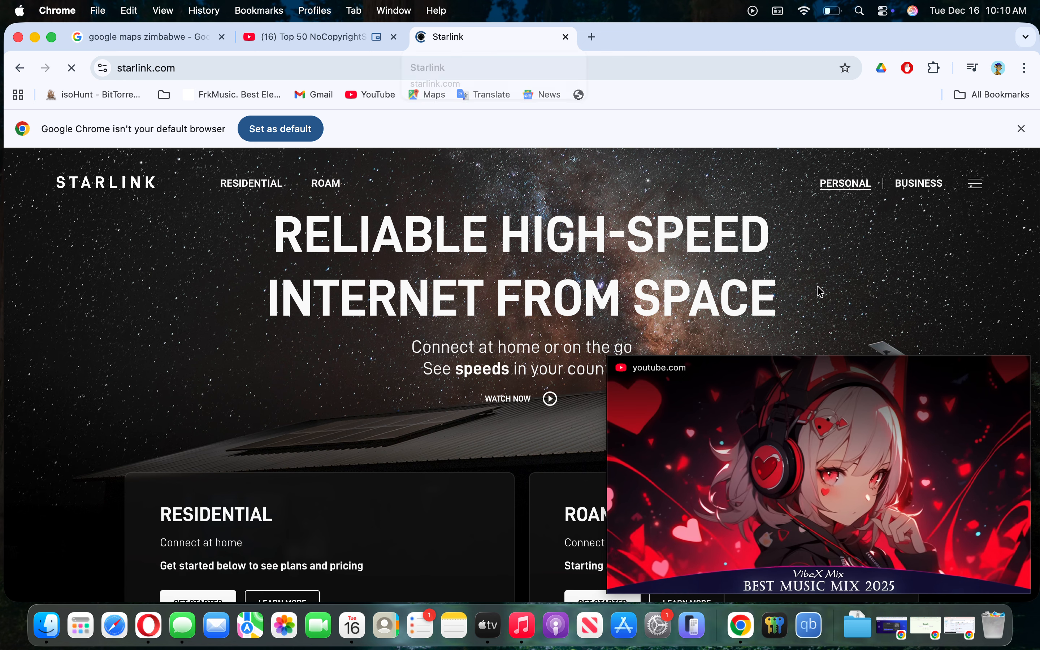
- Dismiss the floating video and default-browser notice, and open the availability map in a new tab
{"action": "left_click", "coordinate": [986, 373]}
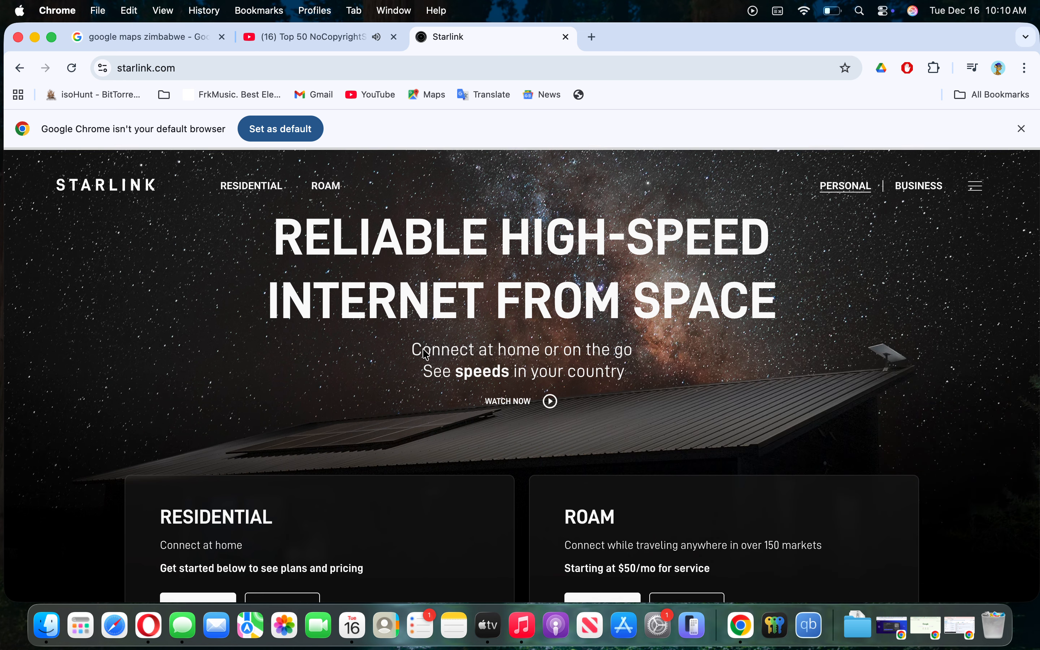
{"action": "scroll", "coordinate": [233, 495], "scroll_direction": "down", "scroll_amount": 3}
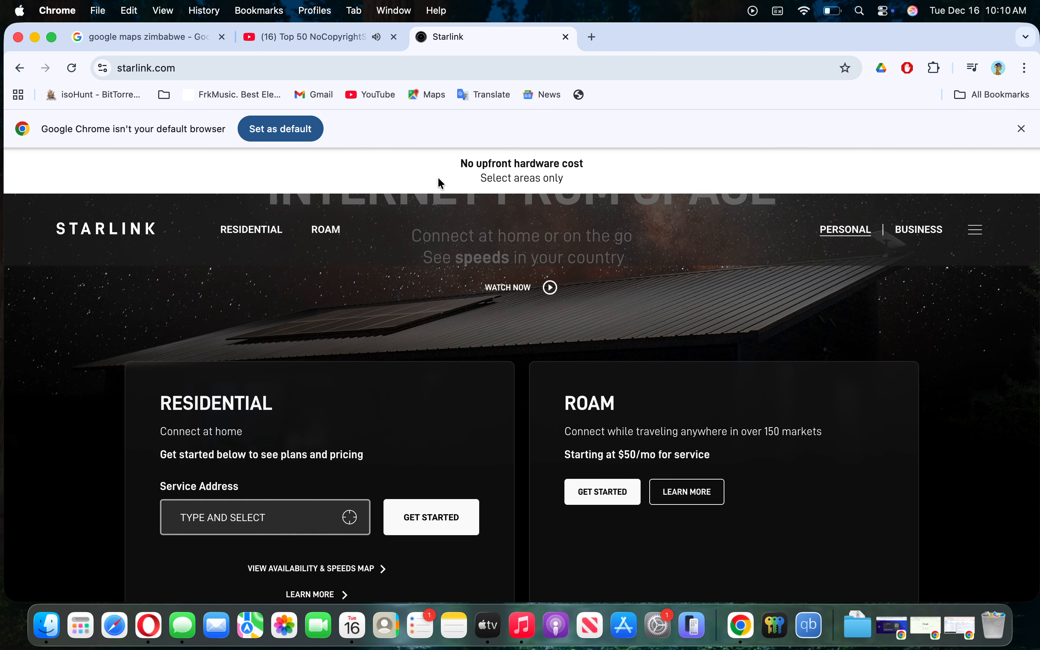
{"action": "left_click", "coordinate": [1022, 129]}
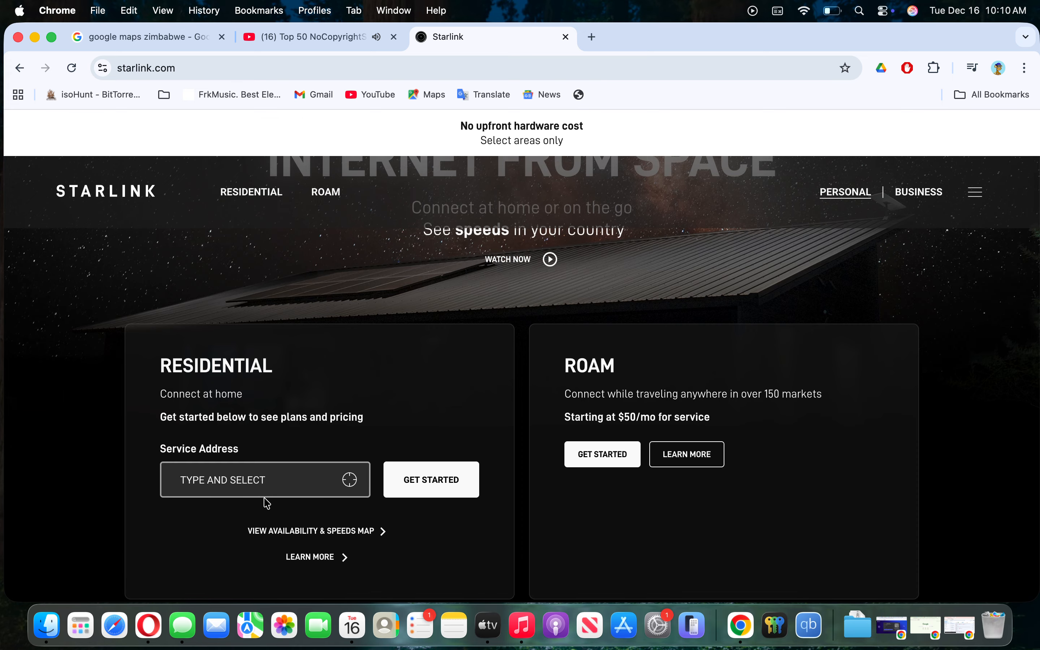
{"action": "right_click", "coordinate": [338, 531]}
{"action": "left_click", "coordinate": [353, 391]}
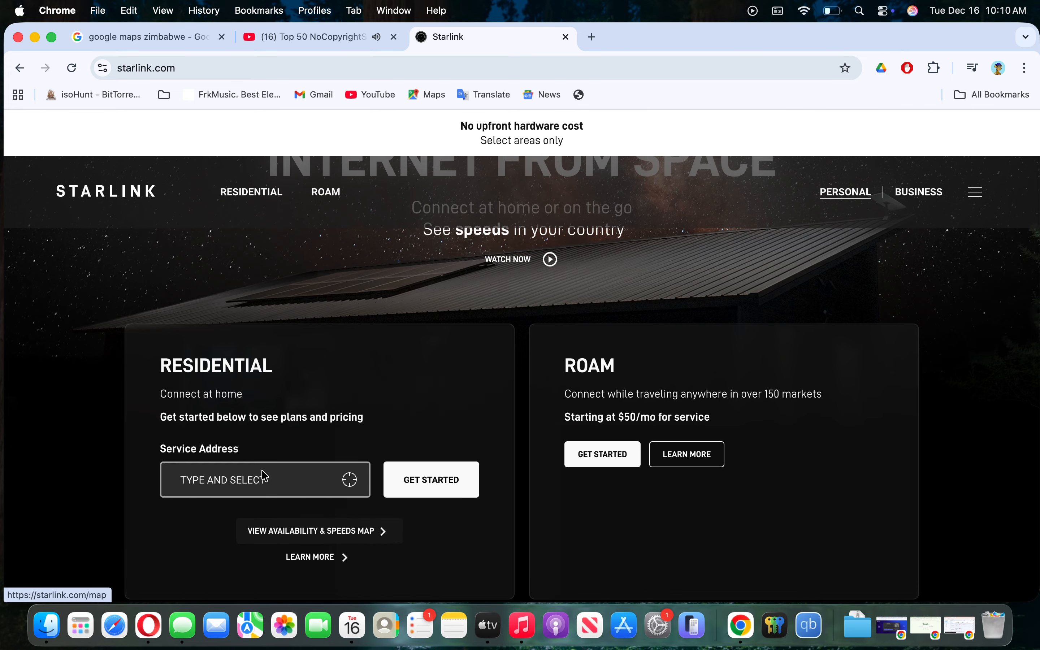
- Enter Harare Drive, Harare, Zimbabwe as the service address and get started
{"action": "left_click", "coordinate": [258, 478]}
{"action": "type", "text": "harare drive"}
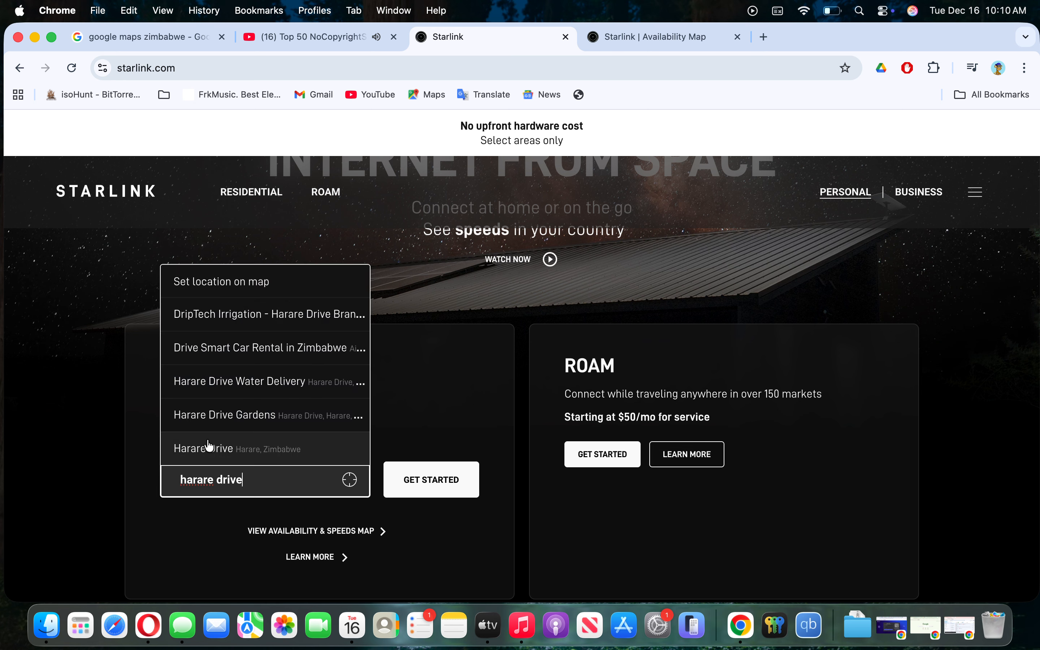
{"action": "left_click", "coordinate": [210, 447]}
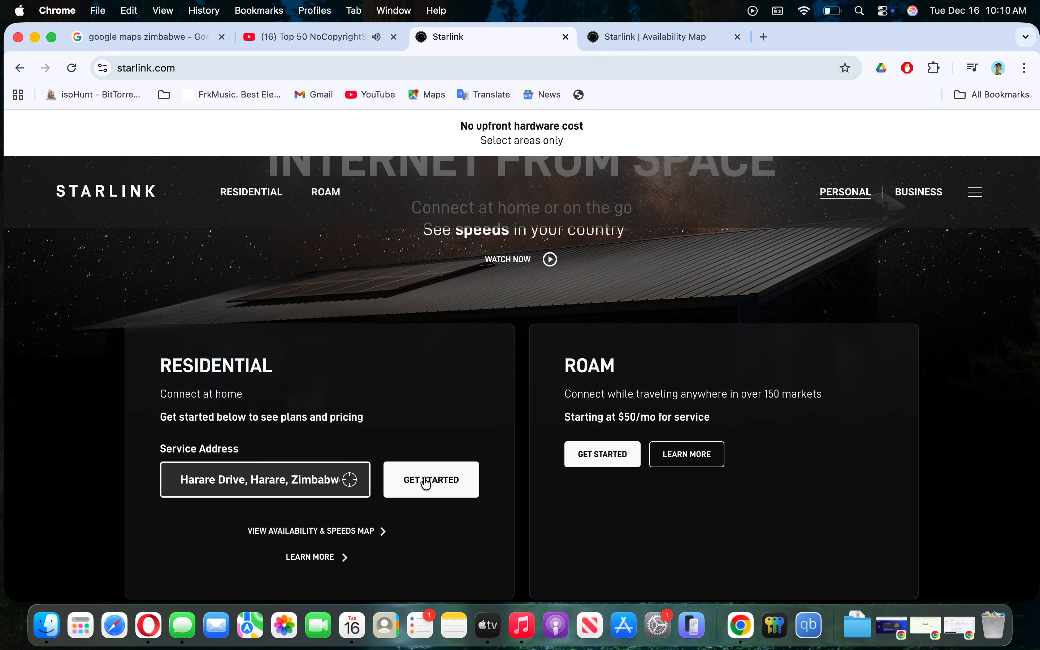
{"action": "left_click", "coordinate": [442, 483]}
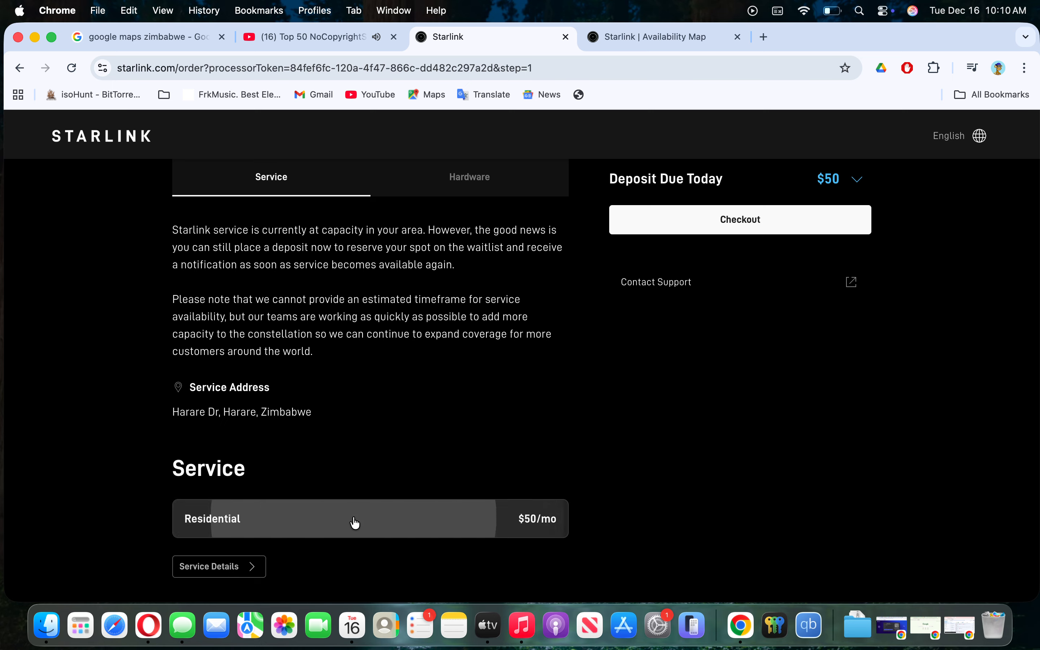
- View the Standard hardware specifications on the preorder page
{"action": "scroll", "coordinate": [355, 519], "scroll_direction": "down", "scroll_amount": 5}
{"action": "scroll", "coordinate": [353, 520], "scroll_direction": "down", "scroll_amount": 6}
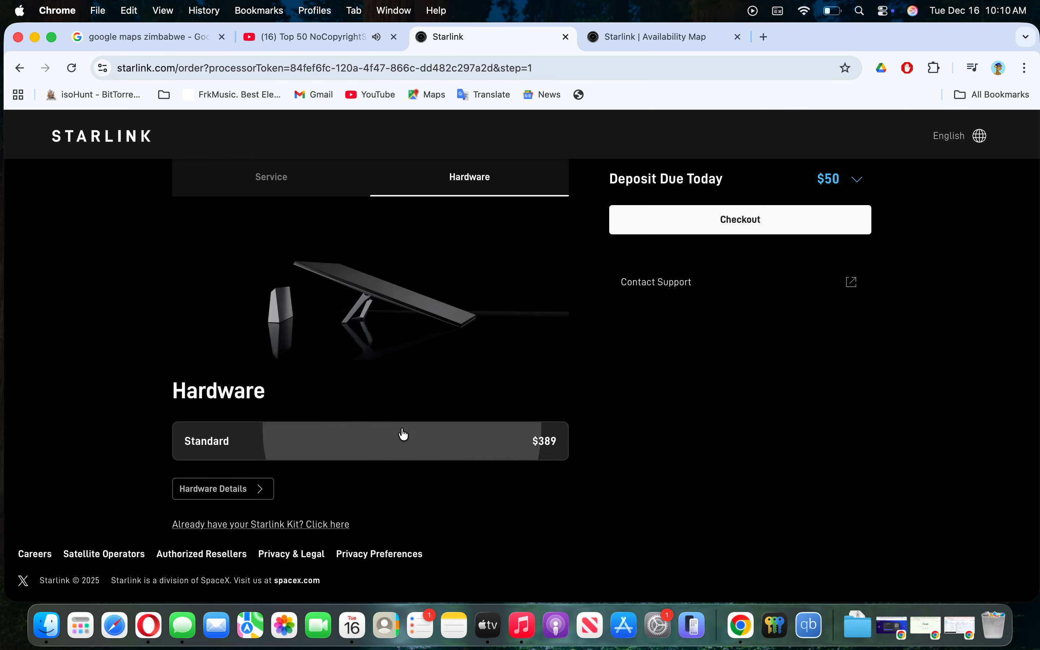
{"action": "left_click", "coordinate": [260, 489]}
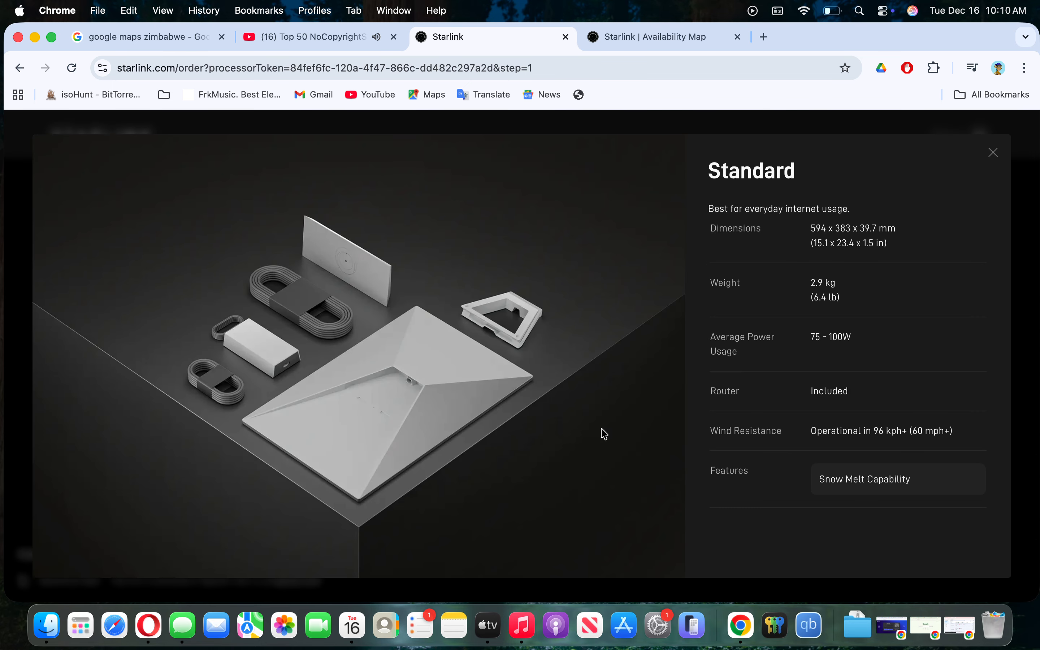
{"action": "left_click", "coordinate": [994, 152]}
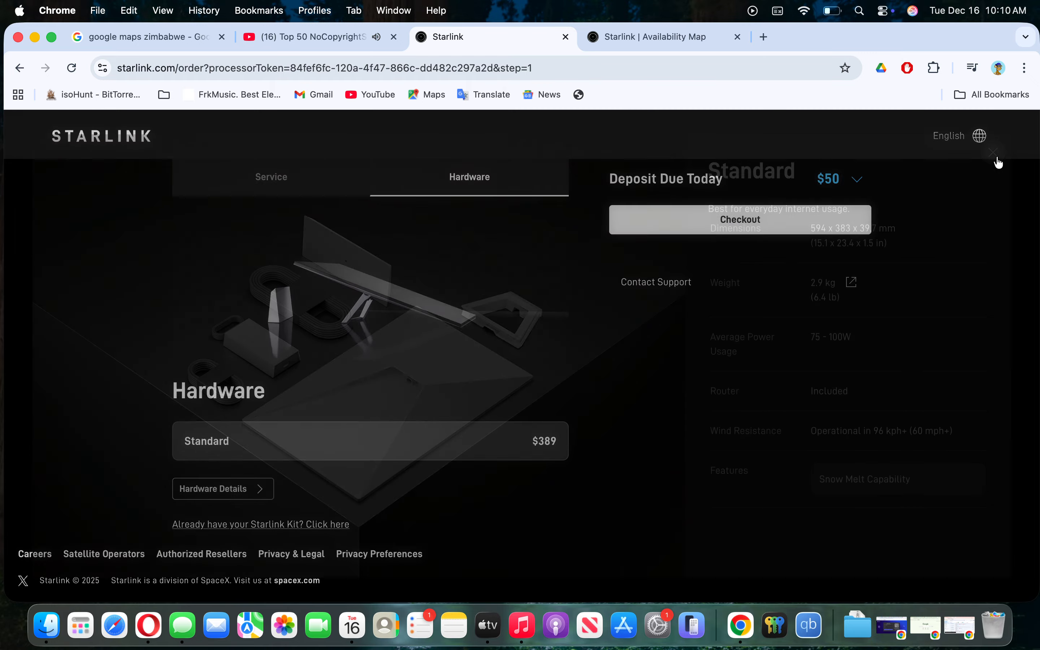
- Jump to the Hardware section showing the $389 Standard kit, then switch to the Availability Map tab
{"action": "scroll", "coordinate": [486, 319], "scroll_direction": "up", "scroll_amount": 10}
{"action": "left_click", "coordinate": [463, 187]}
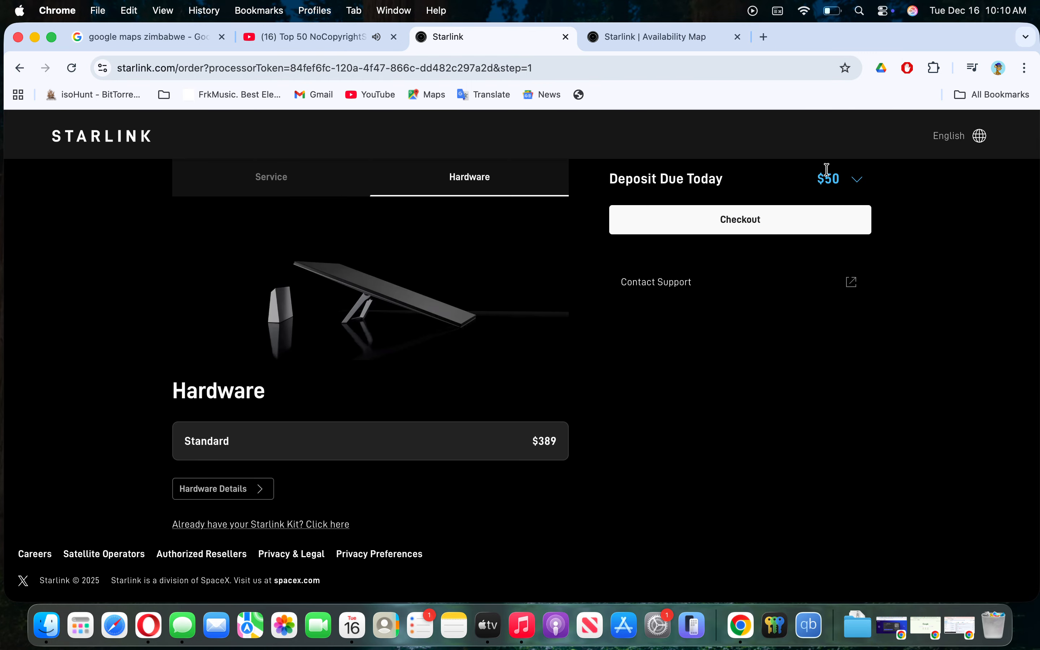
{"action": "left_click", "coordinate": [667, 40]}
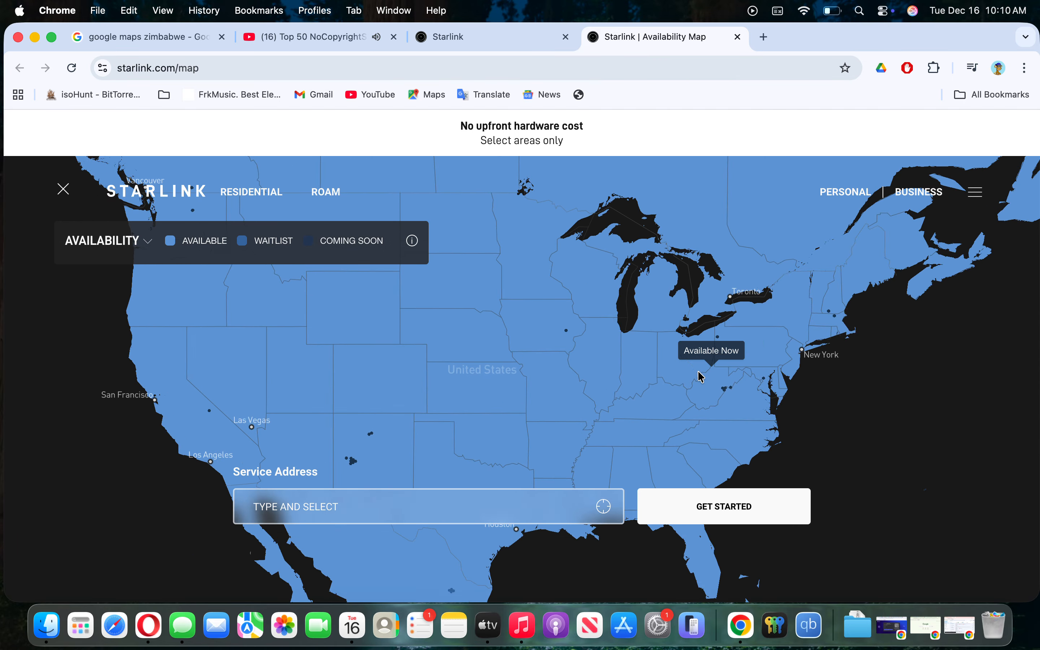
- Locate Harare Central, Harare, Zimbabwe on the coverage map, then clear the search field
{"action": "left_click", "coordinate": [487, 506]}
{"action": "type", "text": "hara"}
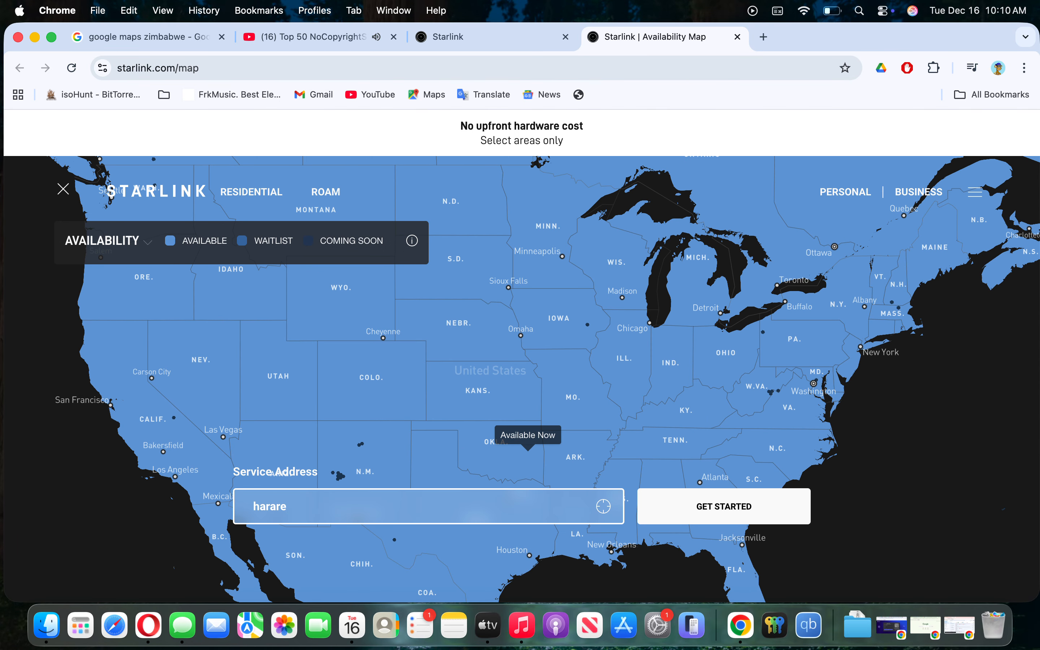
{"action": "type", "text": "re"}
{"action": "left_click", "coordinate": [376, 348]}
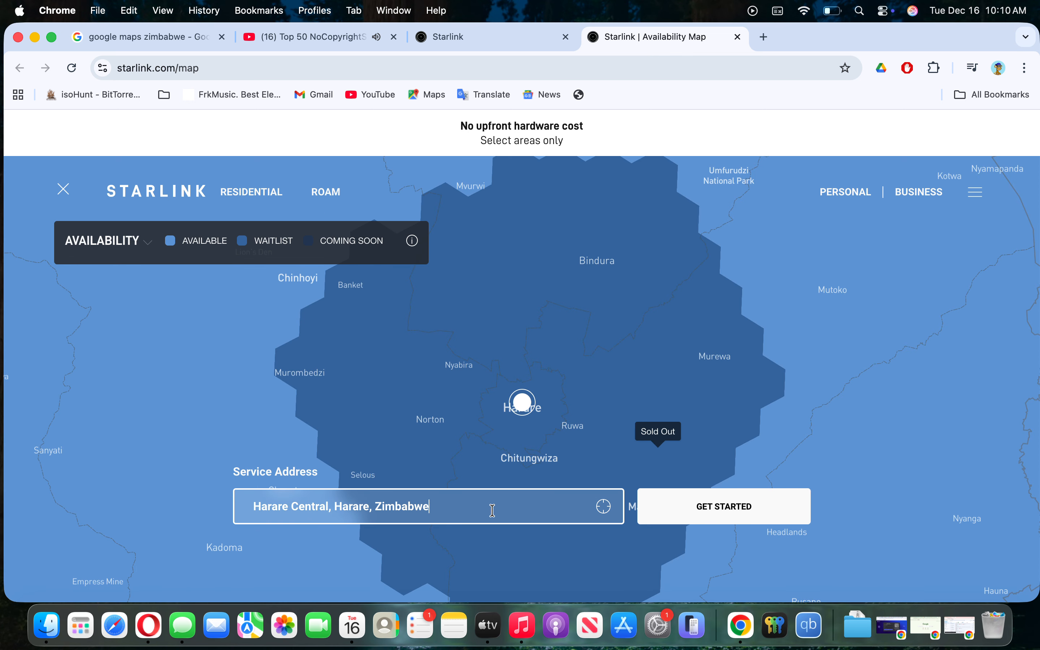
{"action": "key", "text": "super+a"}
{"action": "key", "text": "BackSpace"}
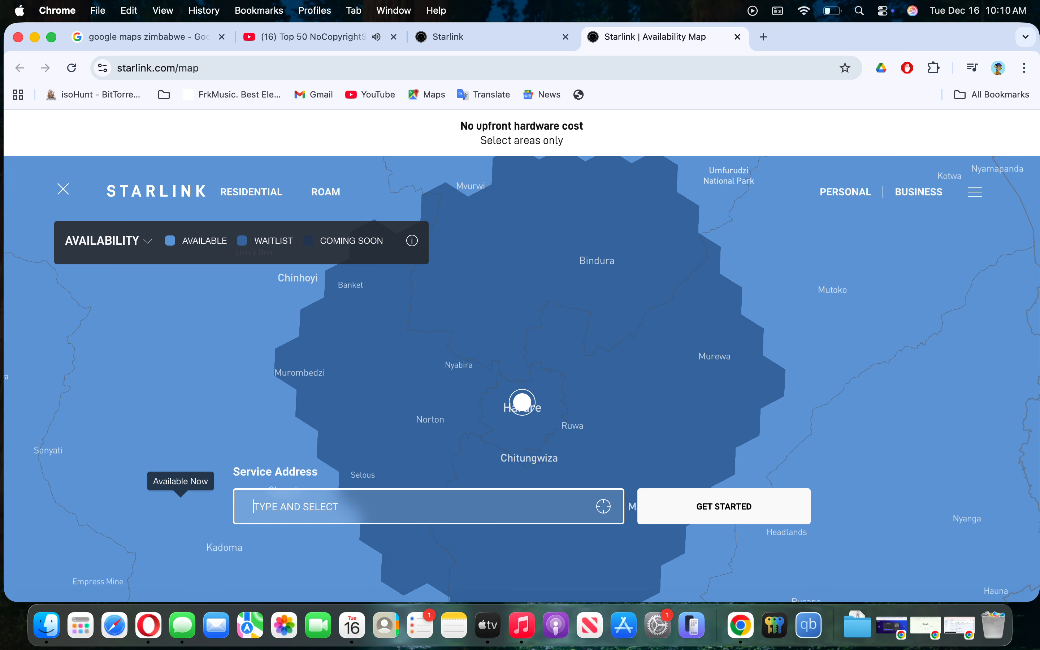
- Zoom and pan the map to check Harare's waitlisted coverage, then return to the preorder tab
{"action": "scroll", "coordinate": [525, 337], "scroll_direction": "down", "scroll_amount": 5}
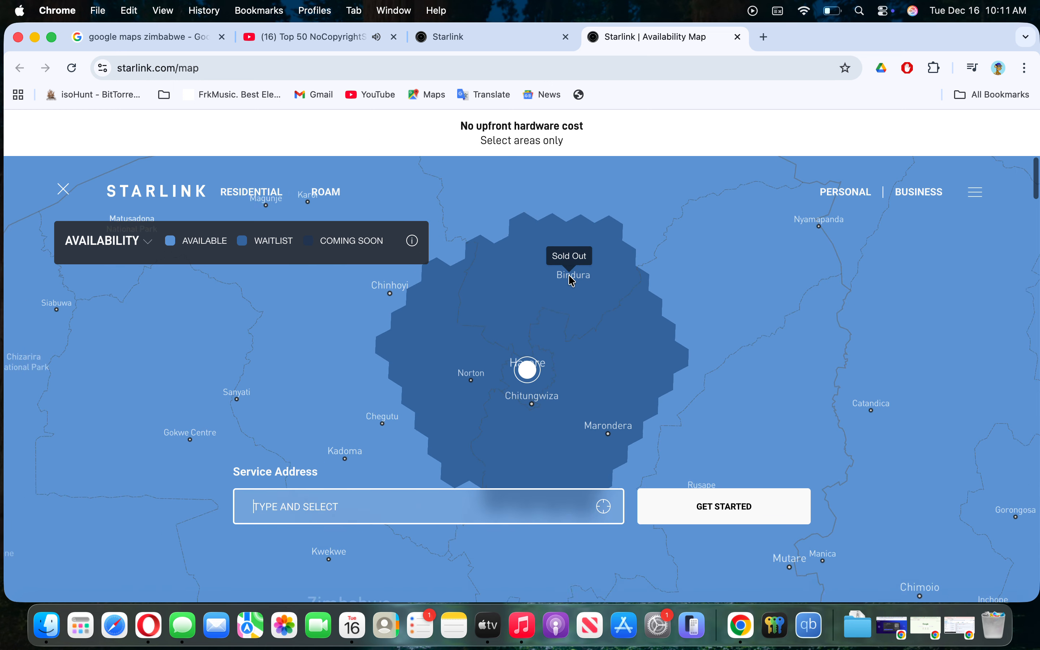
{"action": "scroll", "coordinate": [573, 282], "scroll_direction": "down", "scroll_amount": 2}
{"action": "scroll", "coordinate": [580, 301], "scroll_direction": "down", "scroll_amount": 2}
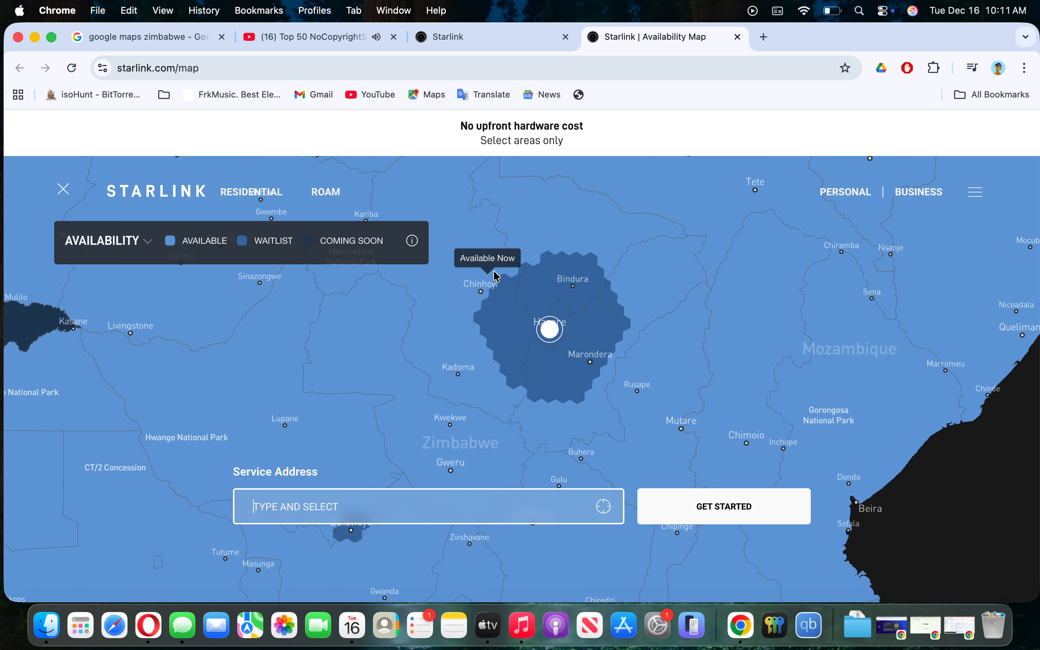
{"action": "scroll", "coordinate": [629, 397], "scroll_direction": "down", "scroll_amount": 2}
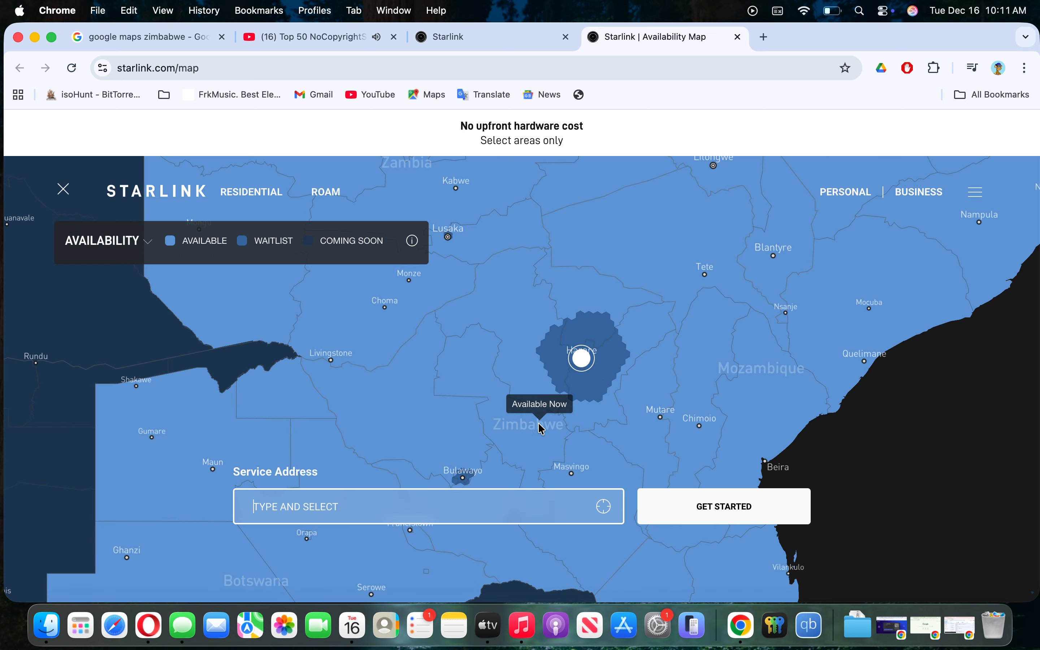
{"action": "left_click_drag", "start_coordinate": [536, 422], "coordinate": [531, 356]}
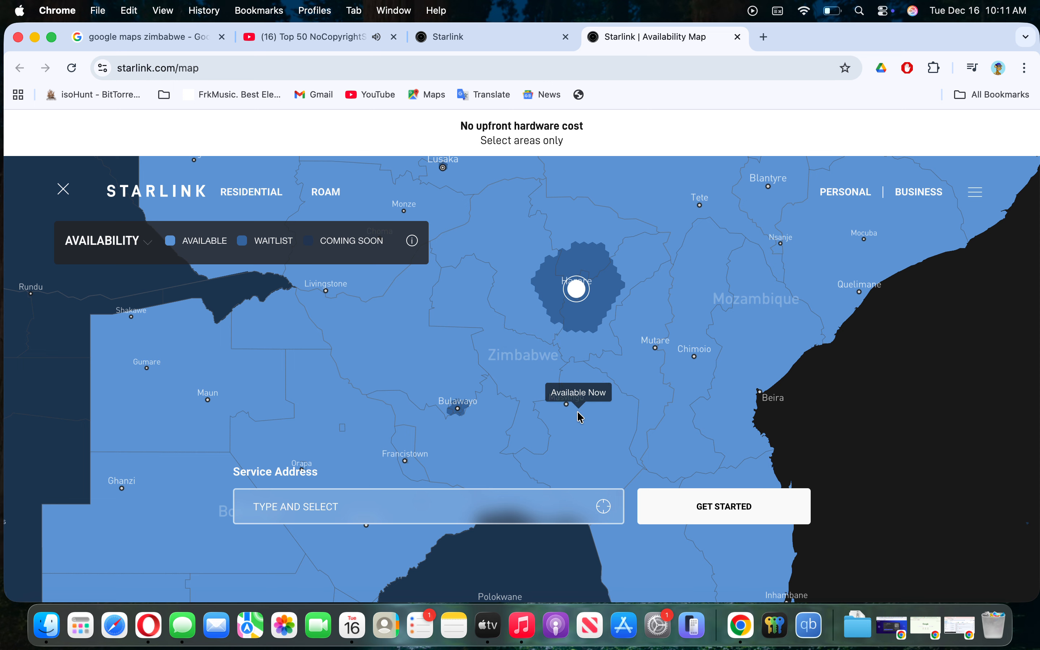
{"action": "scroll", "coordinate": [593, 382], "scroll_direction": "up", "scroll_amount": 3}
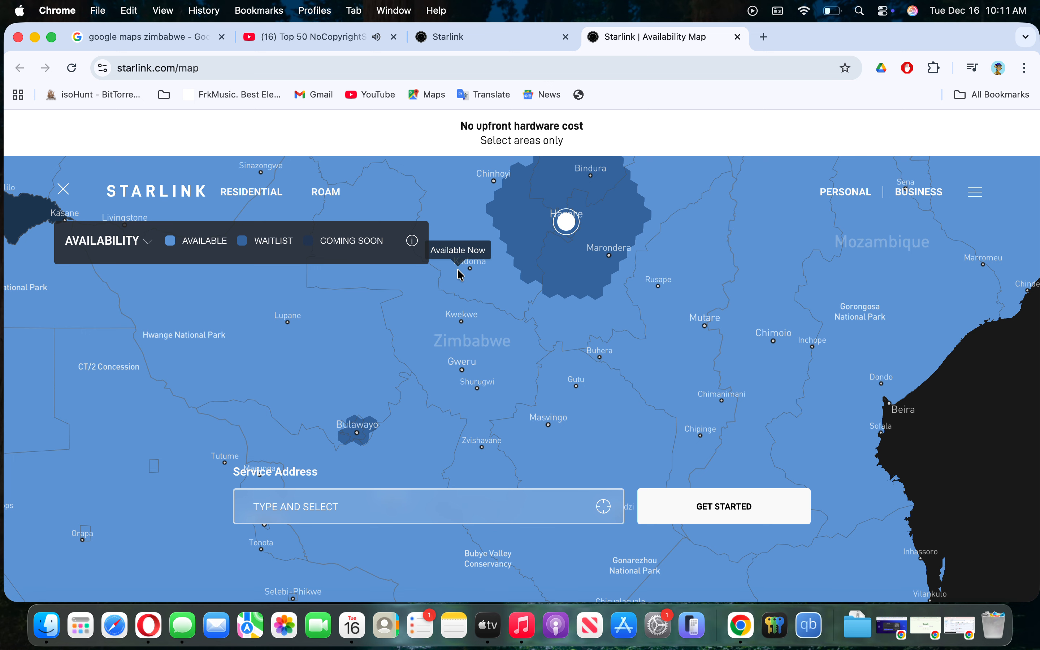
{"action": "scroll", "coordinate": [460, 275], "scroll_direction": "up", "scroll_amount": 1}
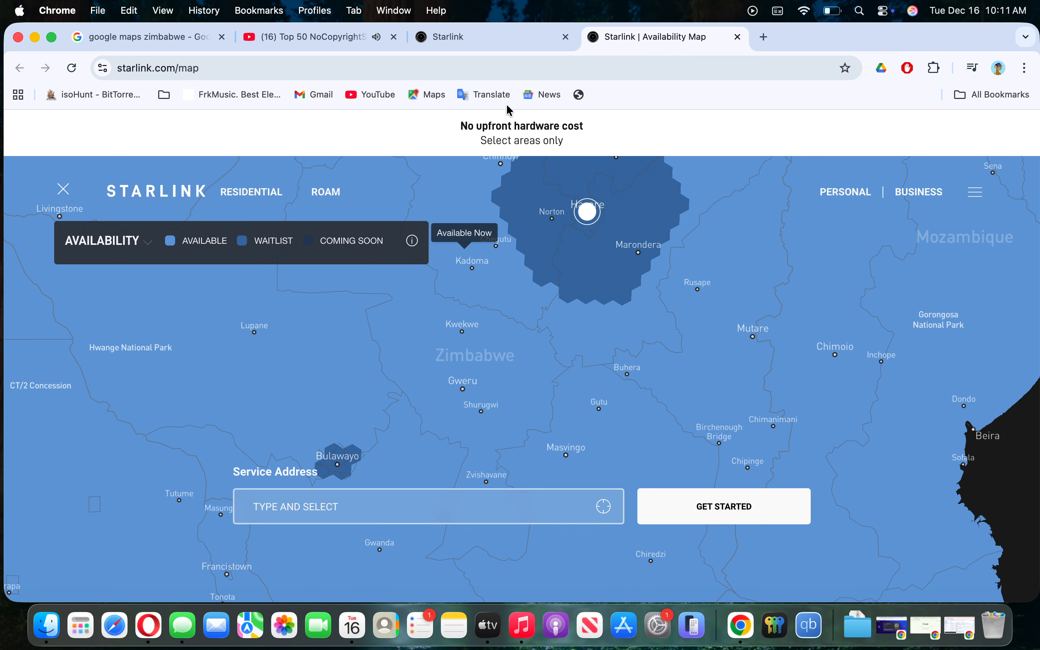
{"action": "left_click", "coordinate": [482, 37]}
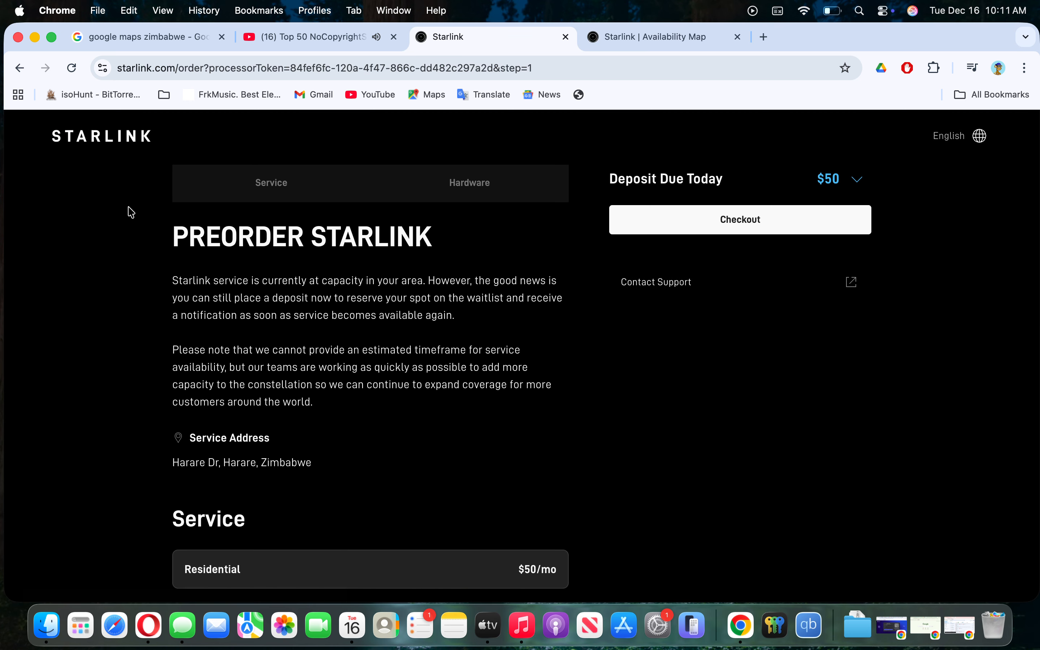
- Reload the Starlink home page from the address bar
{"action": "left_click", "coordinate": [227, 60]}
{"action": "type", "text": "star"}
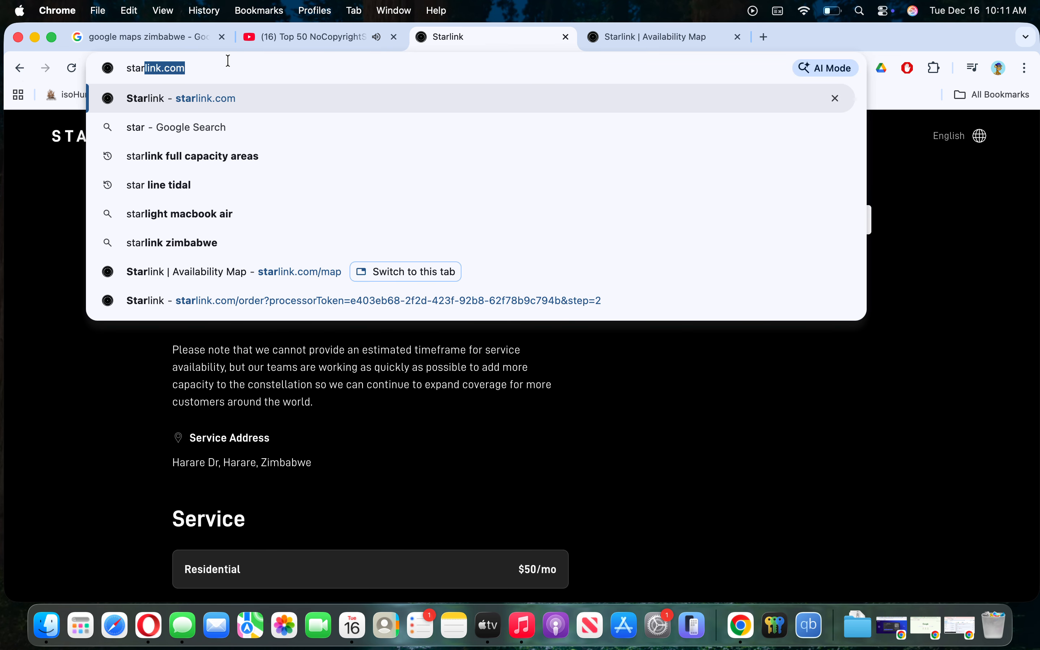
{"action": "key", "text": "Return"}
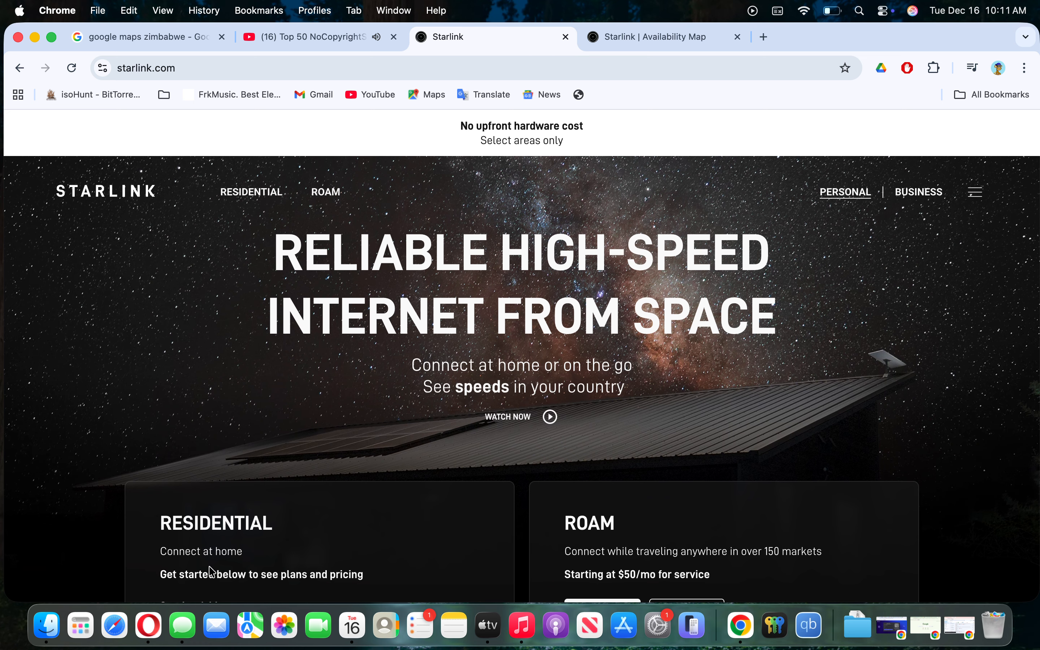
- Enter Kadoma Ranch Motel, A5, Kadoma, Zimbabwe as the service address and get started
{"action": "scroll", "coordinate": [312, 449], "scroll_direction": "down", "scroll_amount": 5}
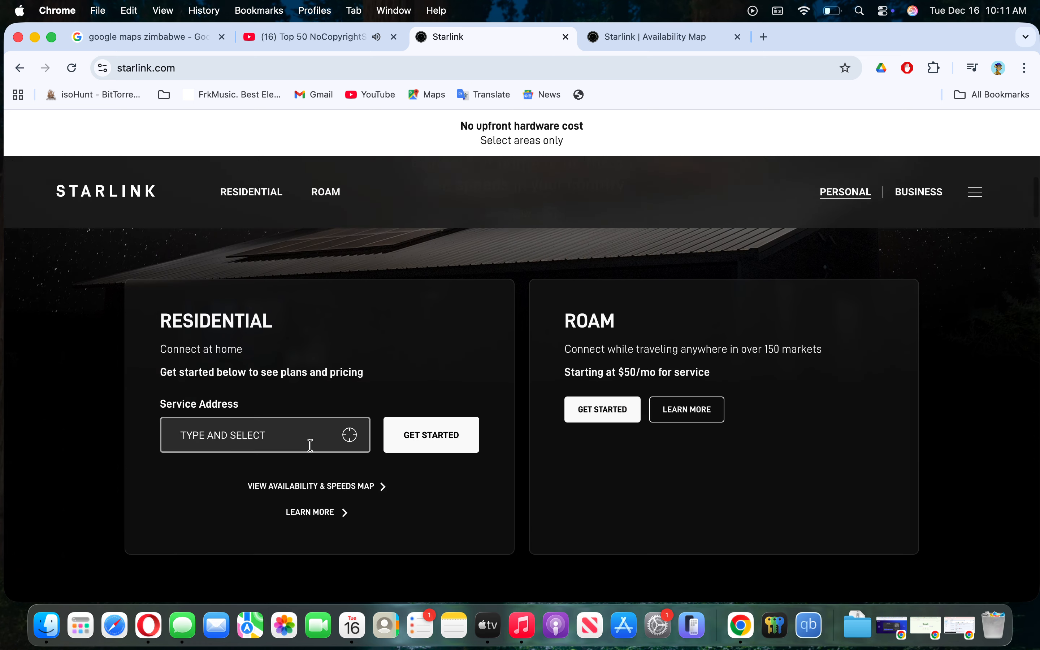
{"action": "left_click", "coordinate": [282, 398]}
{"action": "type", "text": "k"}
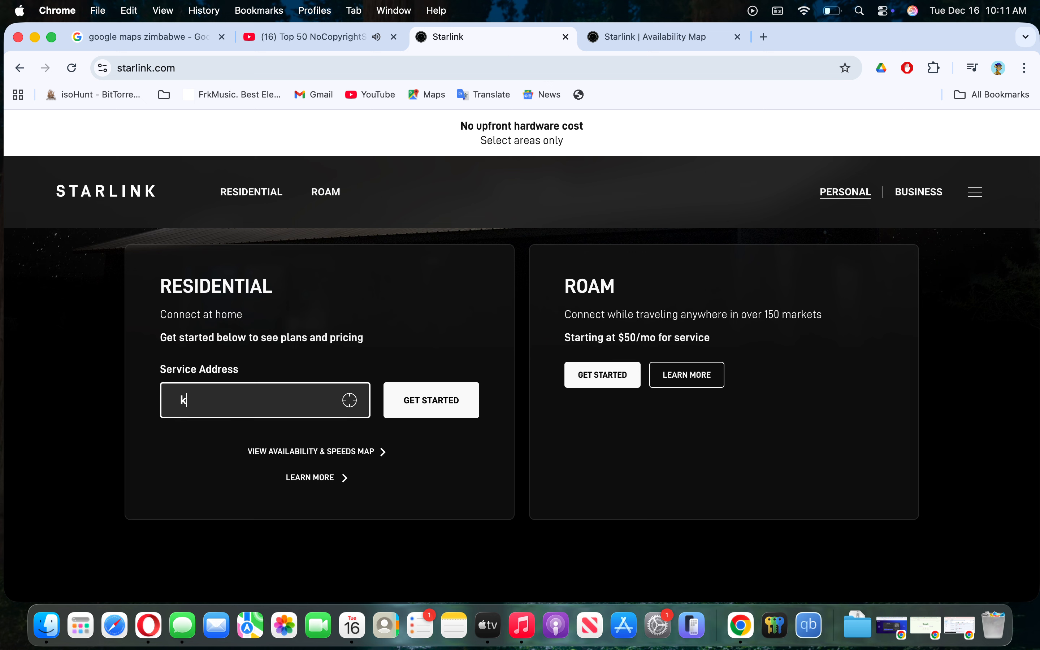
{"action": "type", "text": "adoma"}
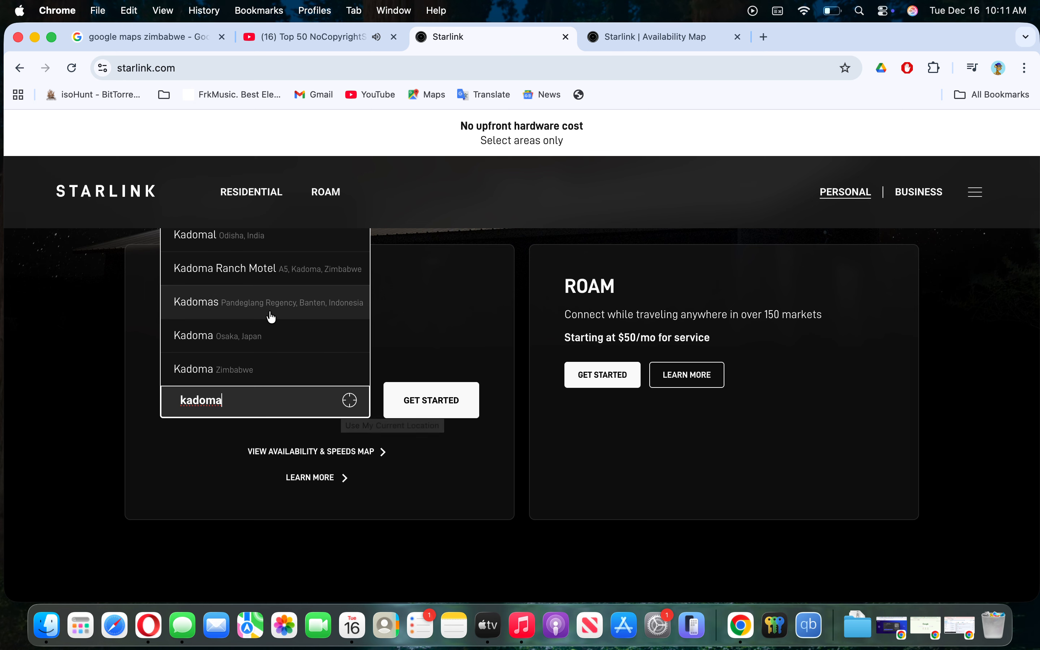
{"action": "scroll", "coordinate": [270, 311], "scroll_direction": "up", "scroll_amount": 2}
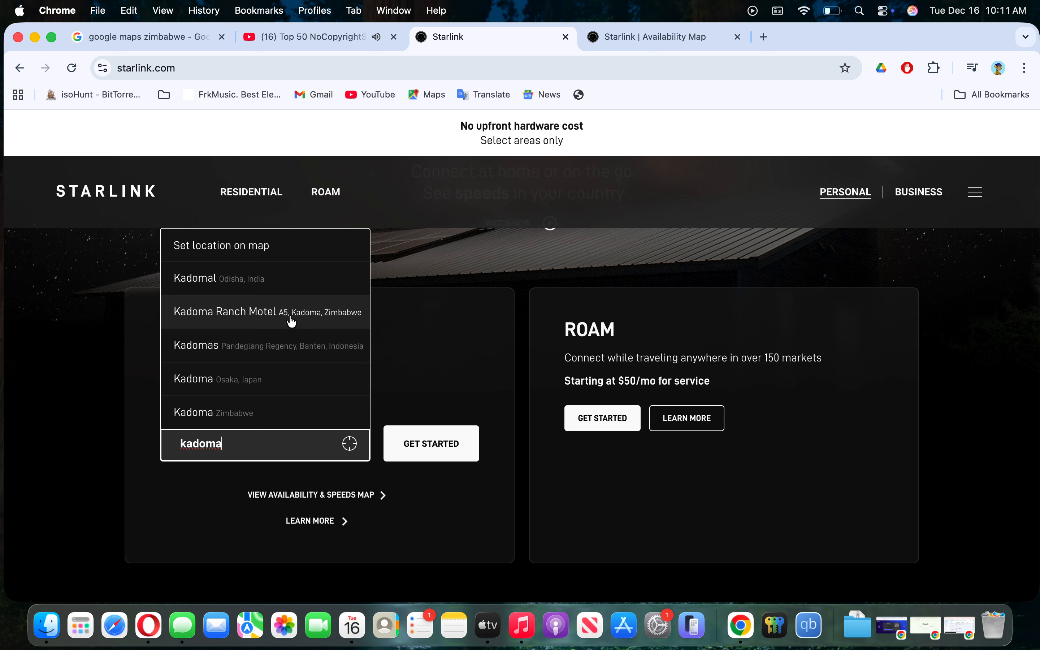
{"action": "left_click", "coordinate": [308, 317]}
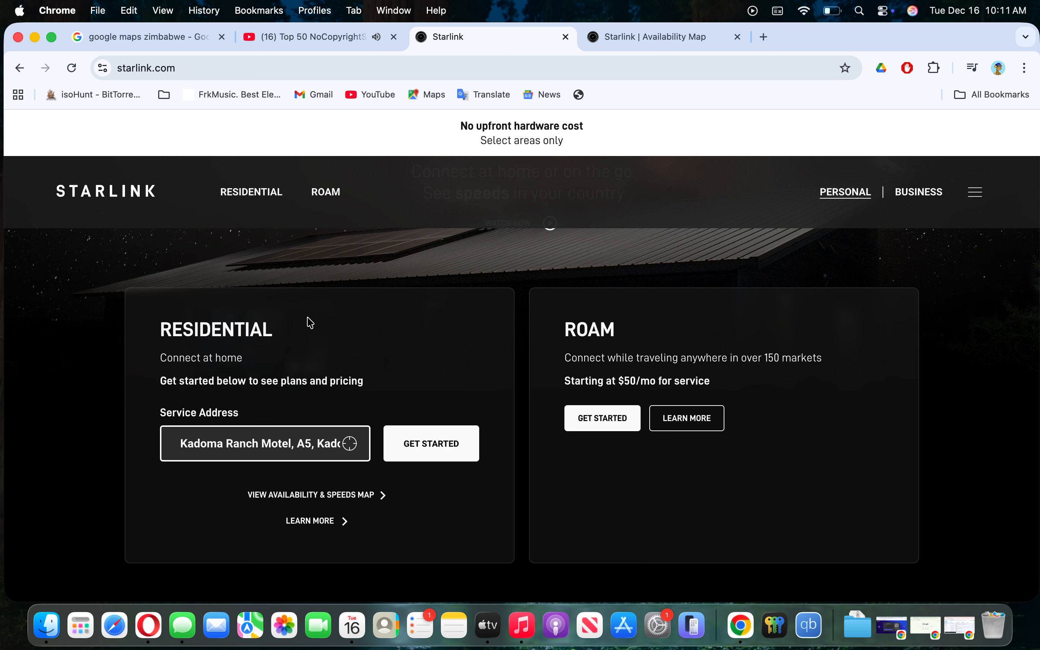
{"action": "left_click", "coordinate": [438, 444]}
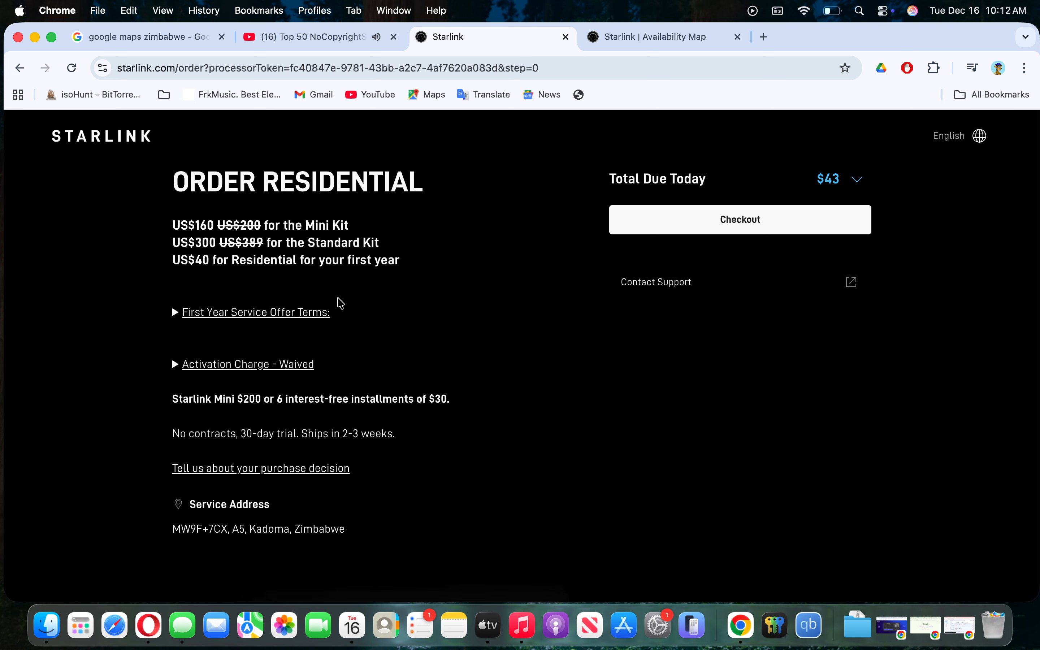
- Compare the Mini and Standard kit options and their prices
{"action": "scroll", "coordinate": [339, 303], "scroll_direction": "down", "scroll_amount": 3}
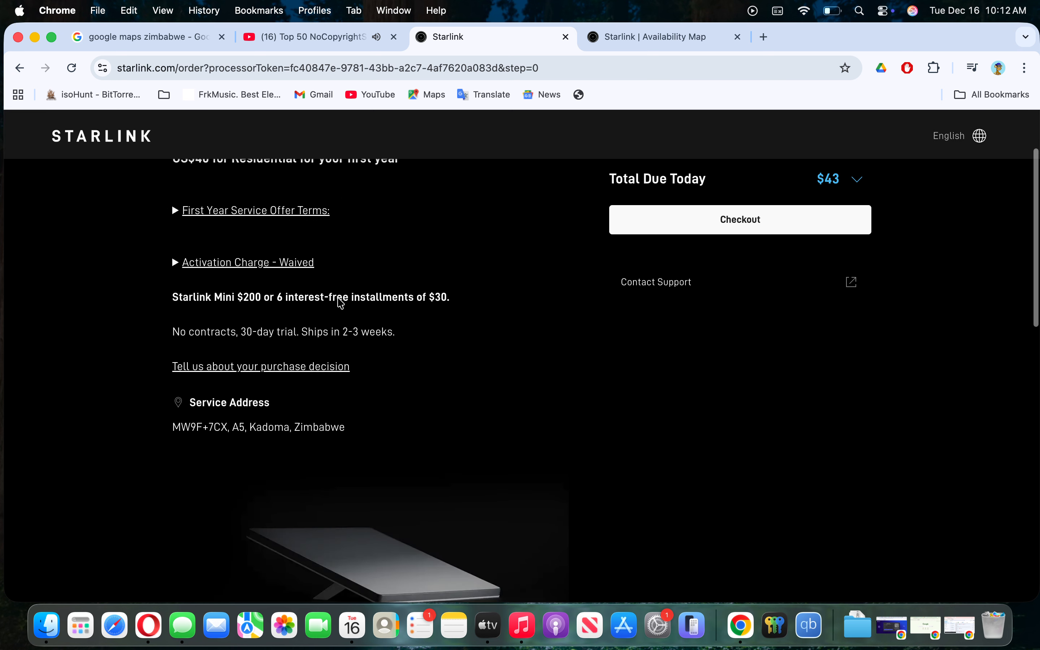
{"action": "scroll", "coordinate": [340, 303], "scroll_direction": "up", "scroll_amount": 3}
{"action": "scroll", "coordinate": [339, 303], "scroll_direction": "down", "scroll_amount": 10}
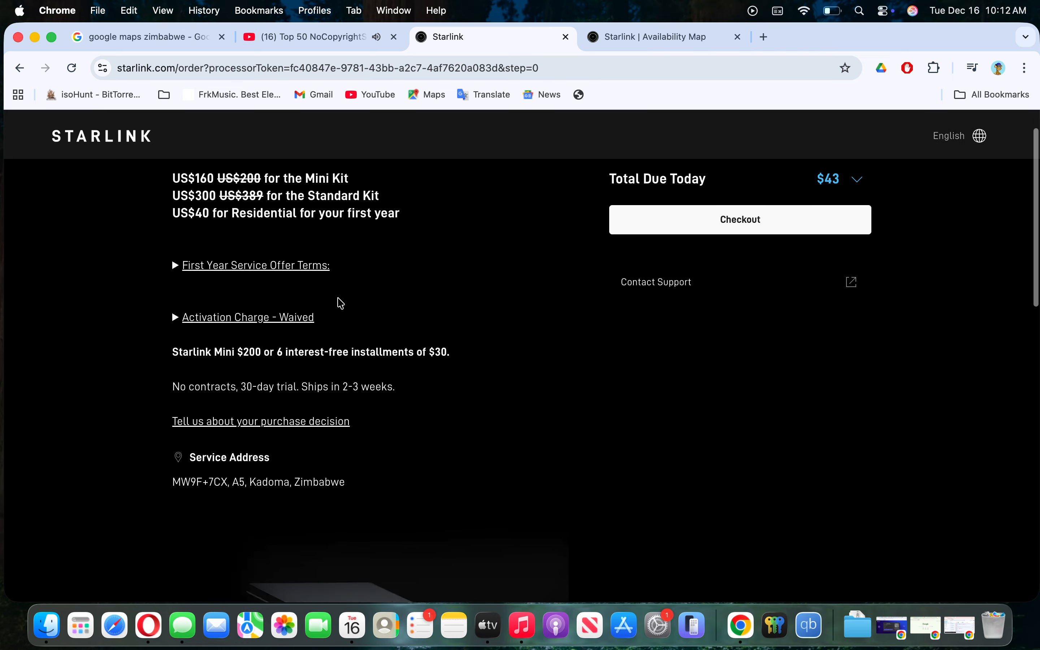
{"action": "scroll", "coordinate": [365, 353], "scroll_direction": "down", "scroll_amount": 6}
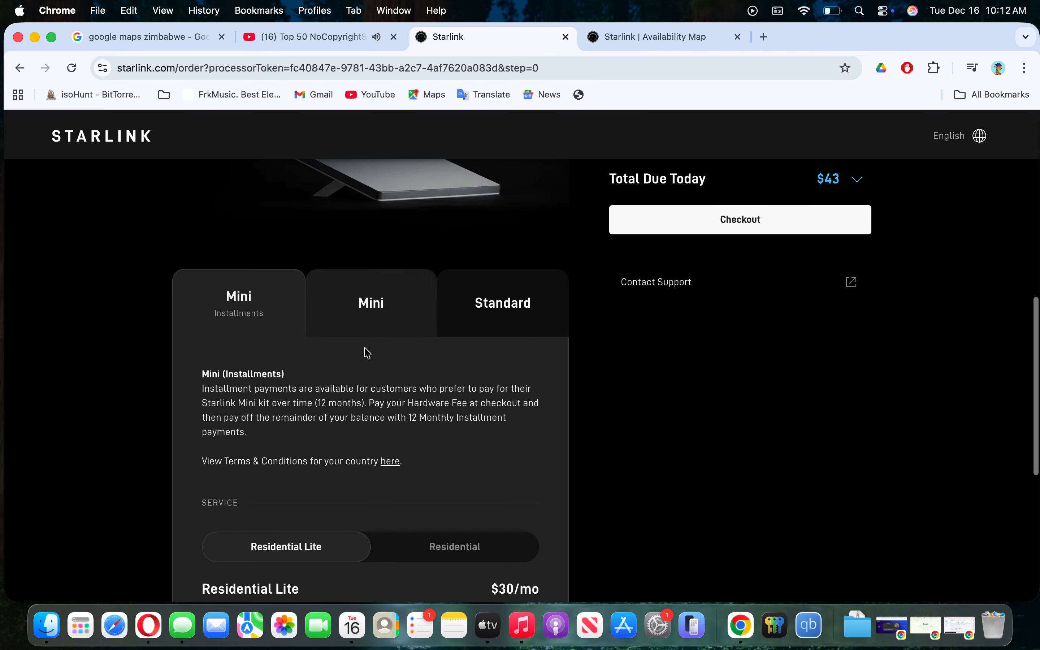
{"action": "scroll", "coordinate": [364, 353], "scroll_direction": "up", "scroll_amount": 3}
{"action": "left_click", "coordinate": [383, 267]}
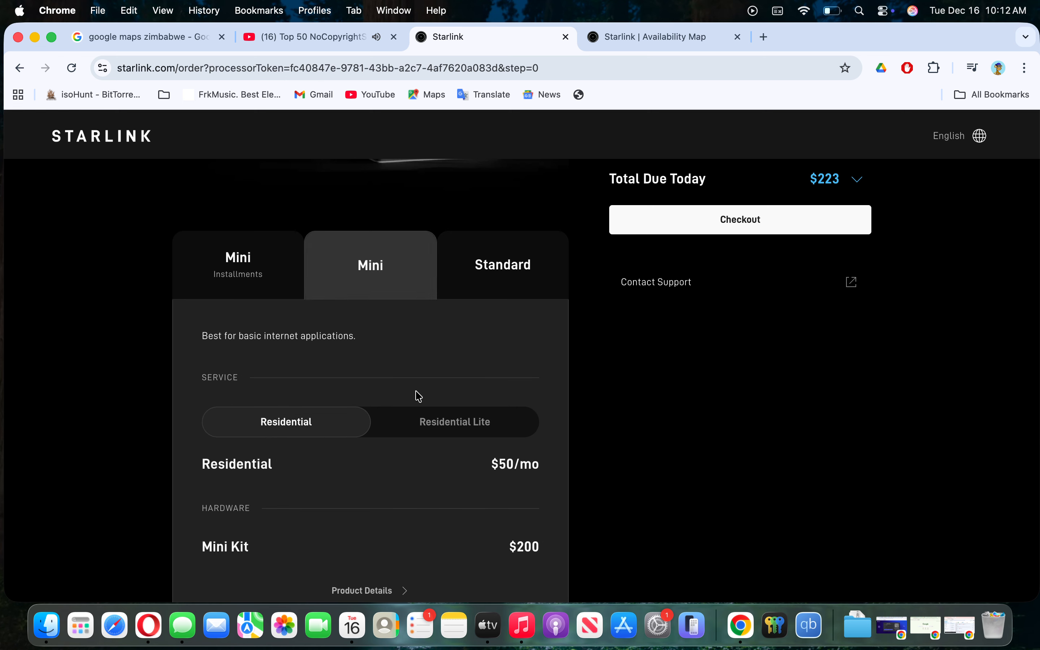
{"action": "scroll", "coordinate": [422, 430], "scroll_direction": "down", "scroll_amount": 4}
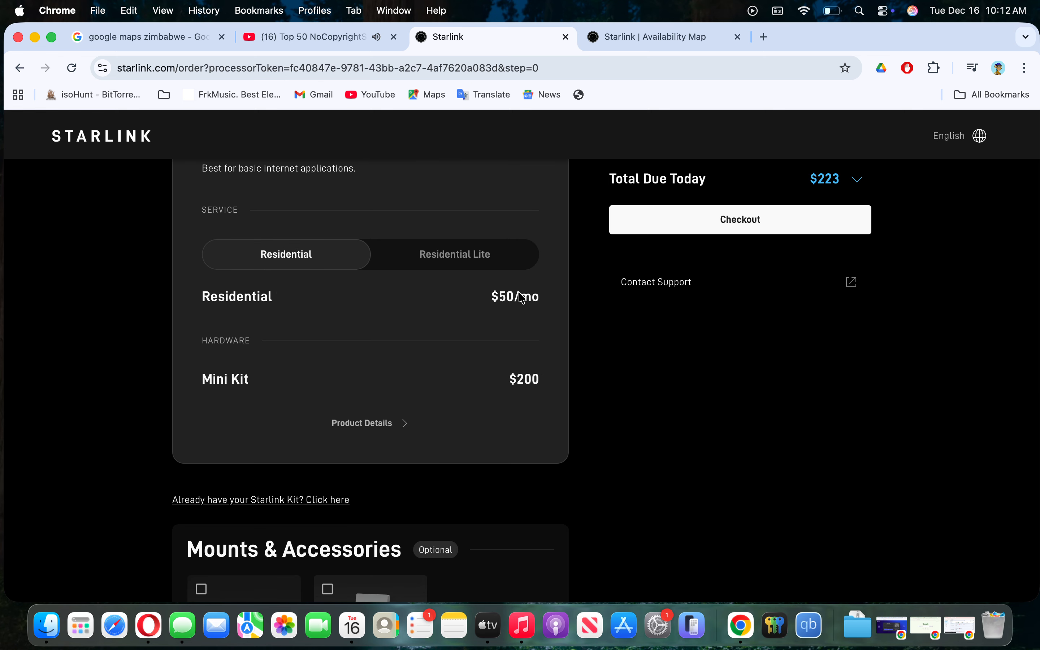
{"action": "scroll", "coordinate": [522, 301], "scroll_direction": "up", "scroll_amount": 4}
{"action": "left_click", "coordinate": [512, 235]}
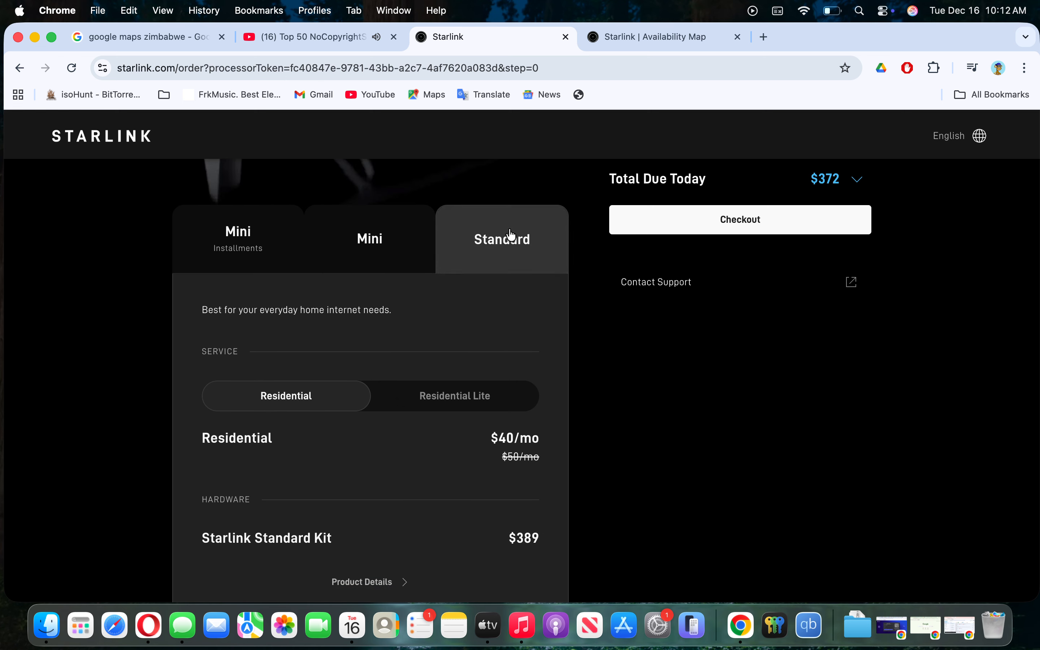
{"action": "scroll", "coordinate": [451, 470], "scroll_direction": "down", "scroll_amount": 5}
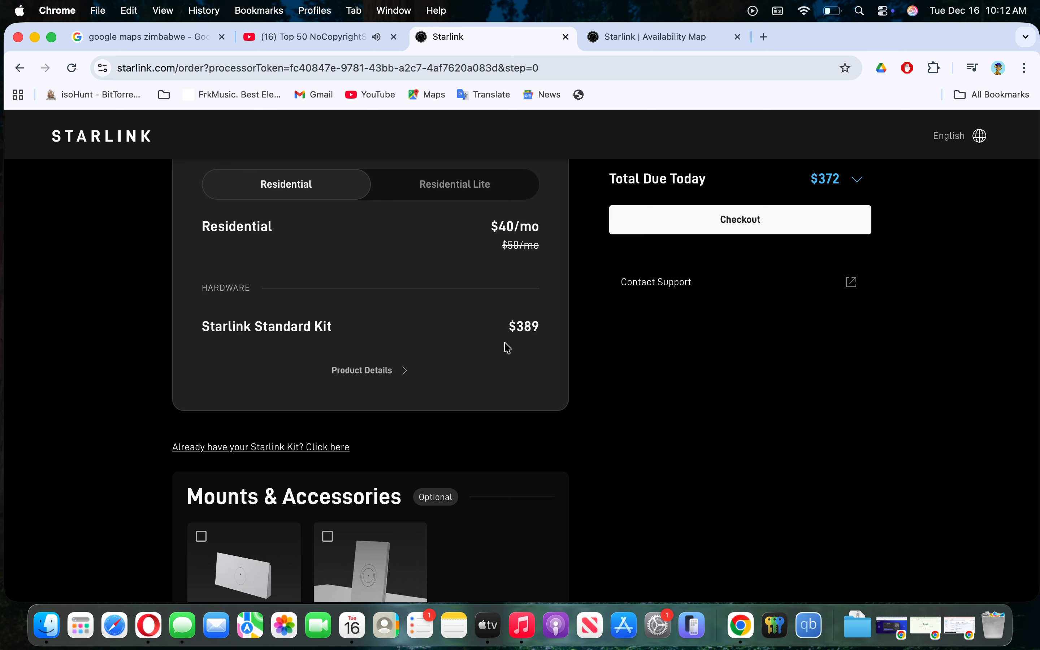
{"action": "scroll", "coordinate": [418, 349], "scroll_direction": "up", "scroll_amount": 5}
- Settle on the $389 Standard kit and proceed to checkout
{"action": "left_click", "coordinate": [358, 317]}
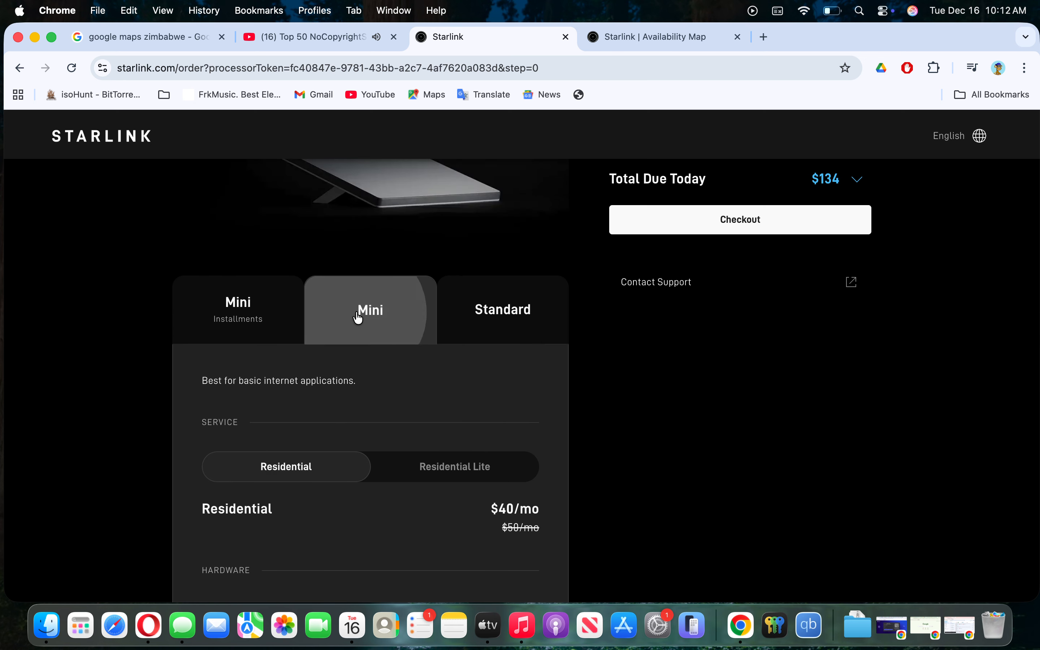
{"action": "scroll", "coordinate": [437, 442], "scroll_direction": "down", "scroll_amount": 4}
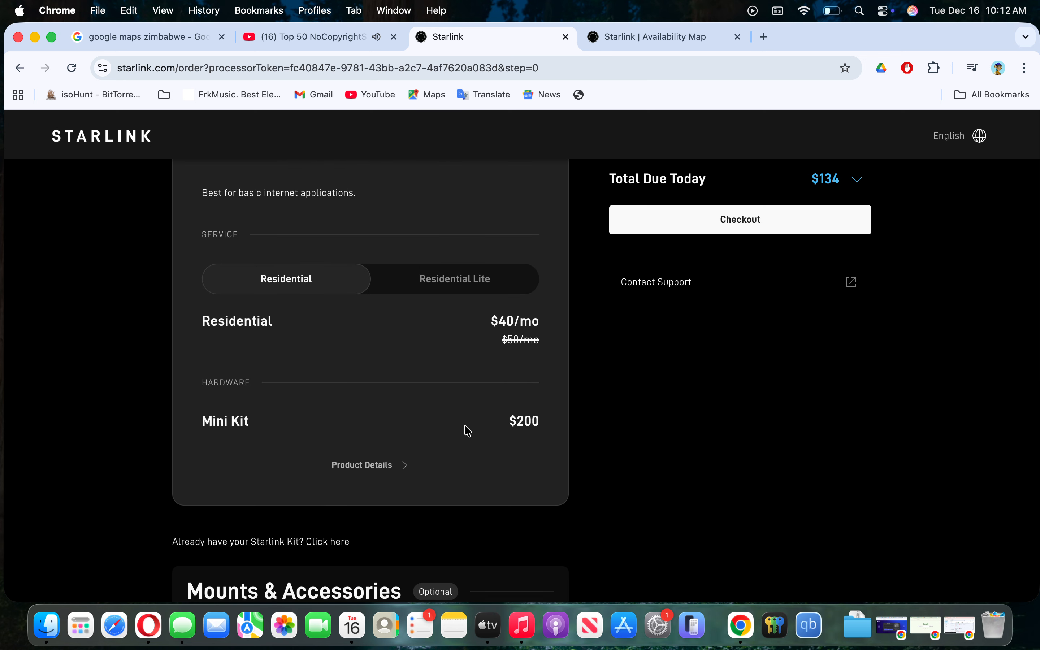
{"action": "scroll", "coordinate": [467, 430], "scroll_direction": "up", "scroll_amount": 4}
{"action": "left_click", "coordinate": [506, 296]}
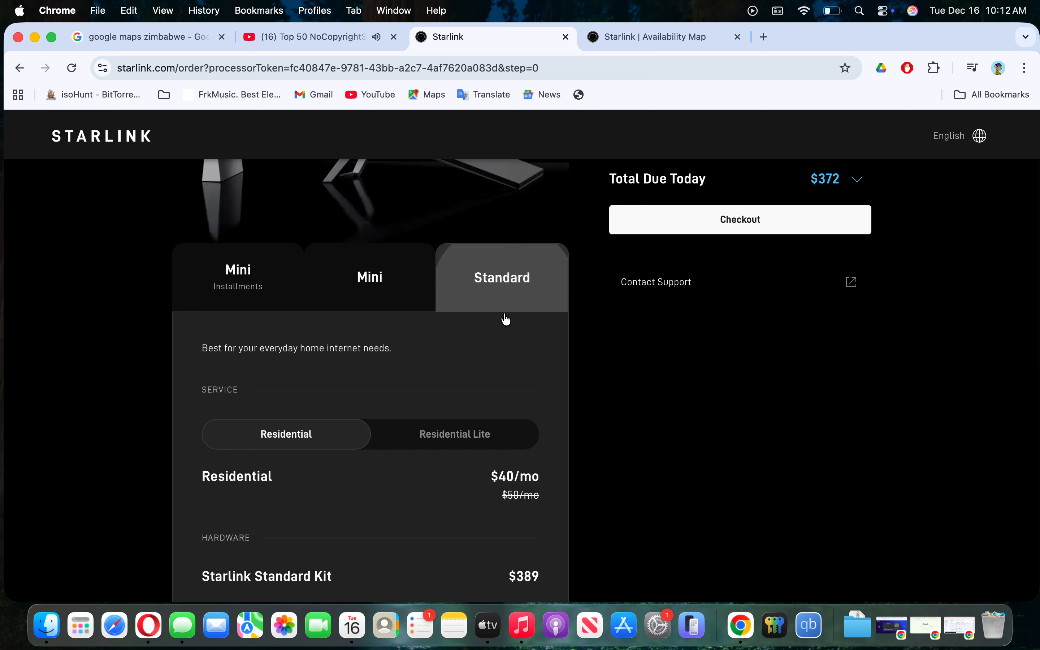
{"action": "scroll", "coordinate": [506, 319], "scroll_direction": "down", "scroll_amount": 4}
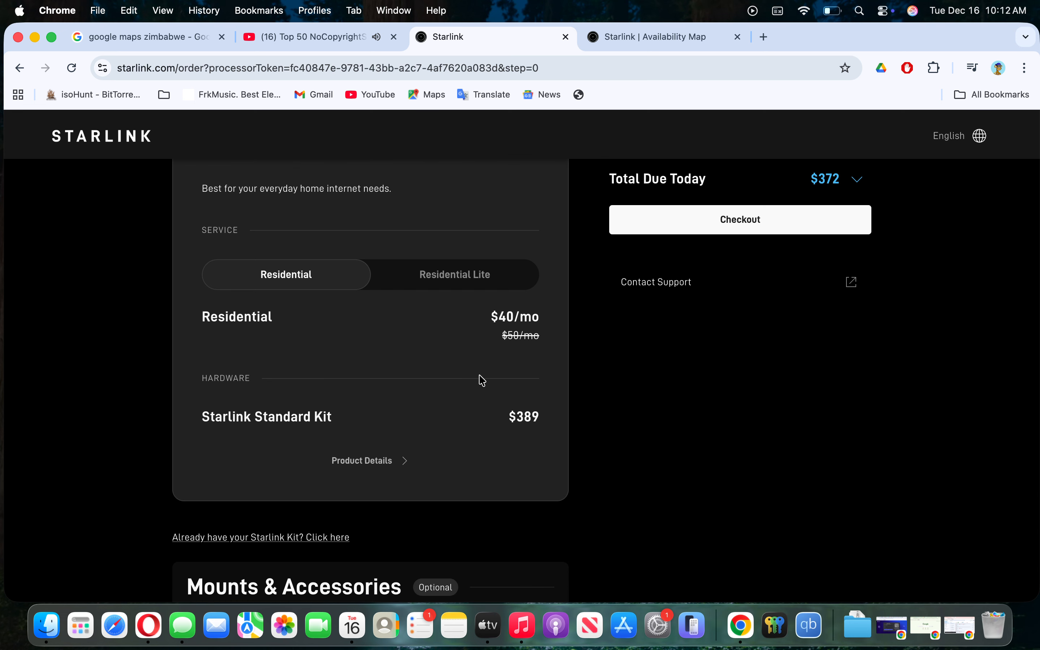
{"action": "left_click", "coordinate": [725, 225]}
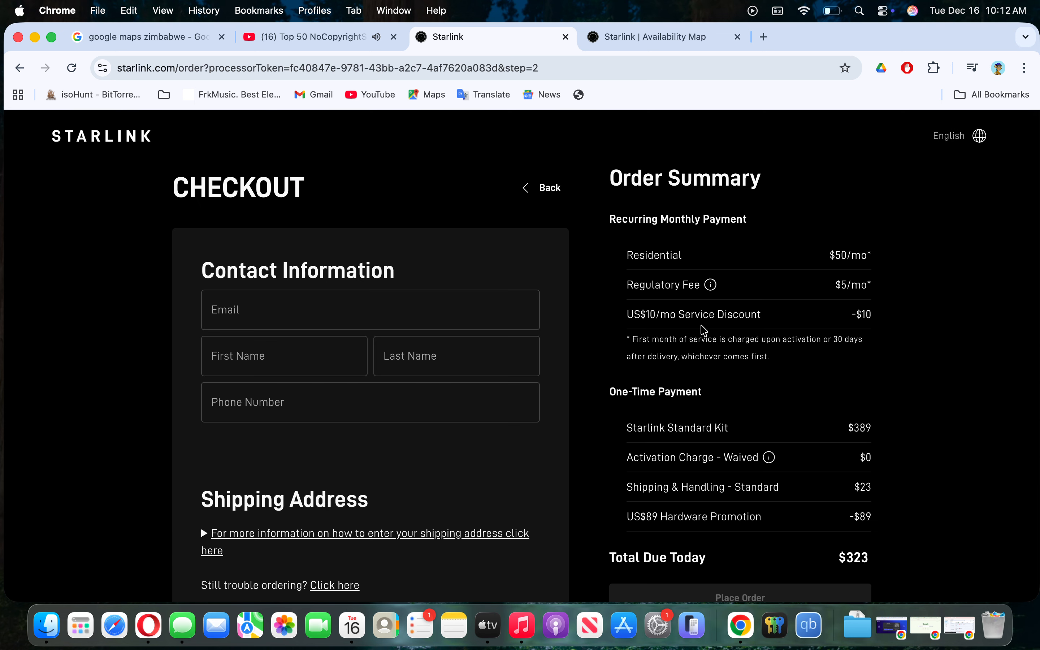
- Enter the contact e-mail, first name, last name and phone number in the checkout form
{"action": "scroll", "coordinate": [683, 420], "scroll_direction": "down", "scroll_amount": 3}
{"action": "scroll", "coordinate": [683, 420], "scroll_direction": "up", "scroll_amount": 3}
{"action": "left_click", "coordinate": [235, 306]}
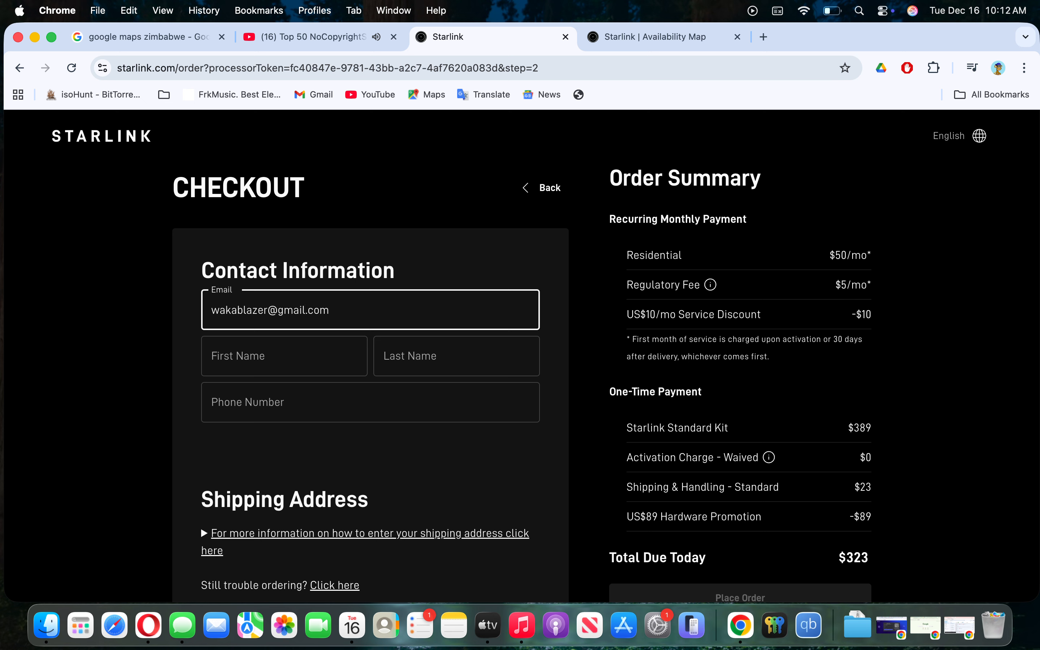
{"action": "key", "text": "Tab"}
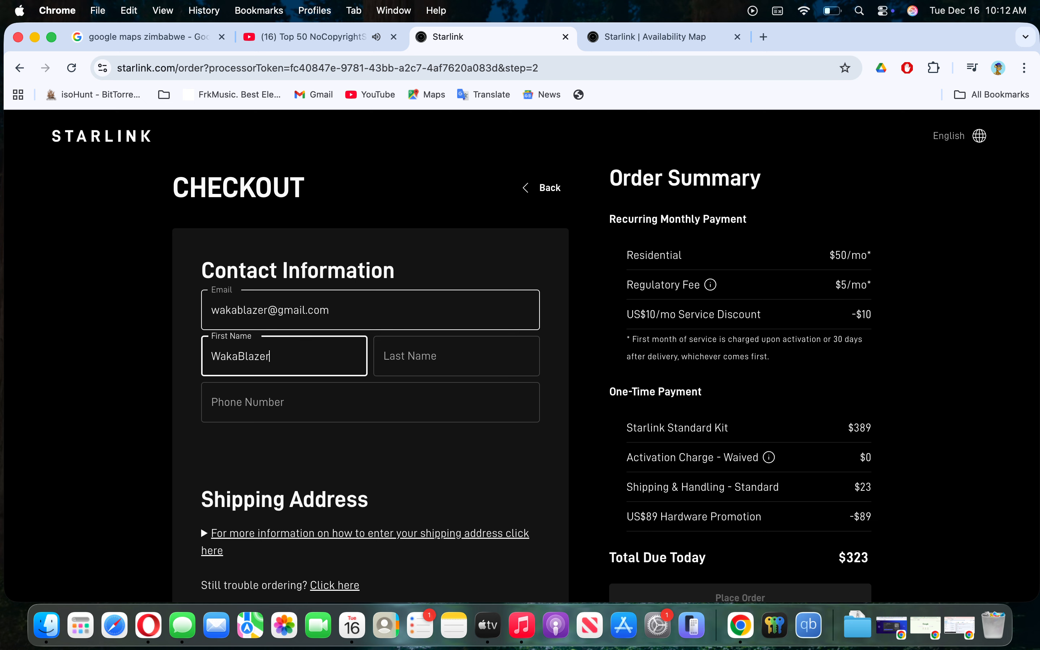
{"action": "key", "text": "Tab"}
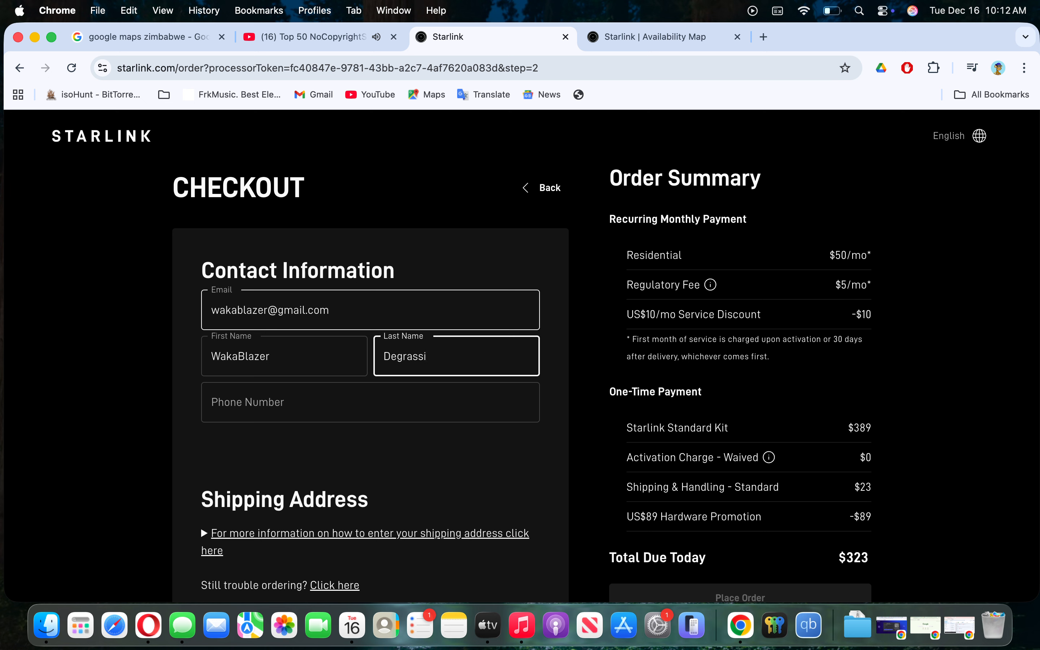
{"action": "key", "text": "Tab"}
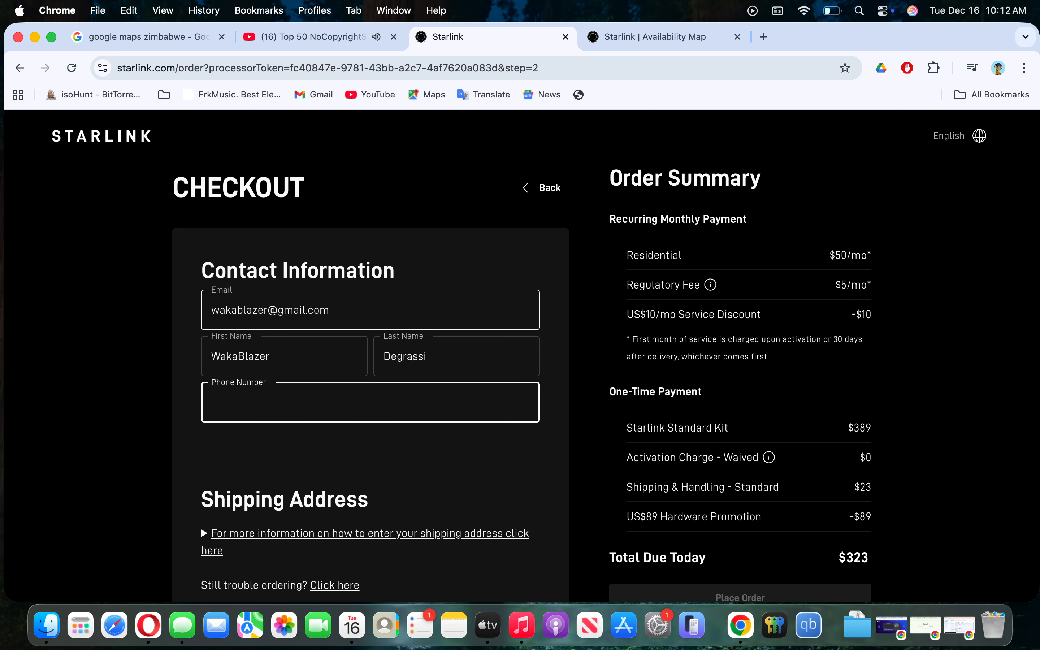
{"action": "scroll", "coordinate": [236, 307], "scroll_direction": "down", "scroll_amount": 6}
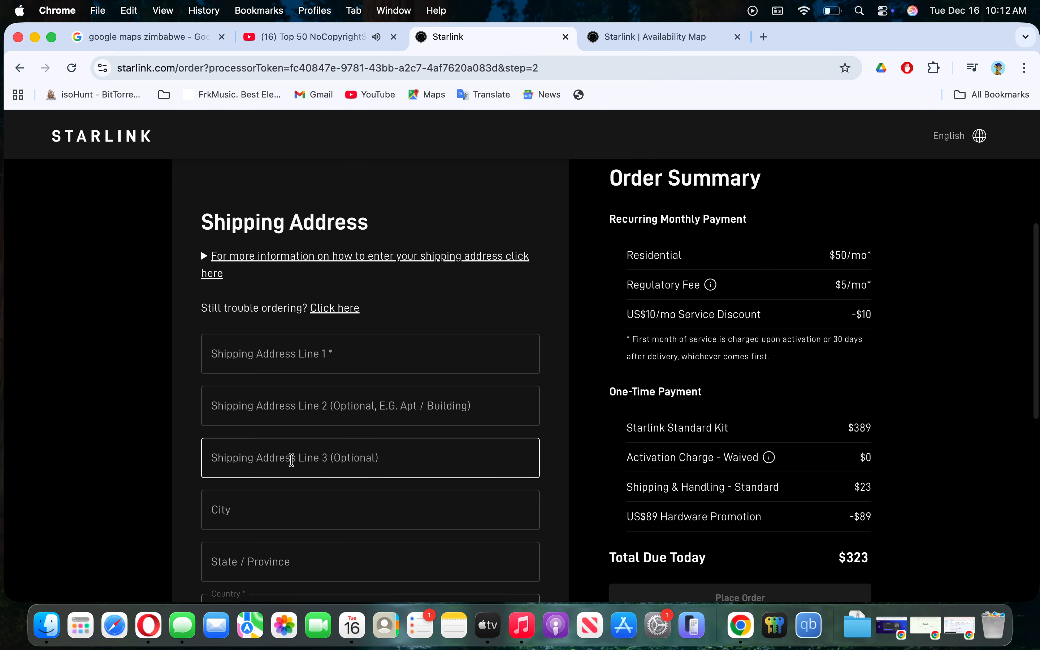
- Type 1234 into Shipping Address Line 1, removing the stray letter B
{"action": "left_click", "coordinate": [309, 361]}
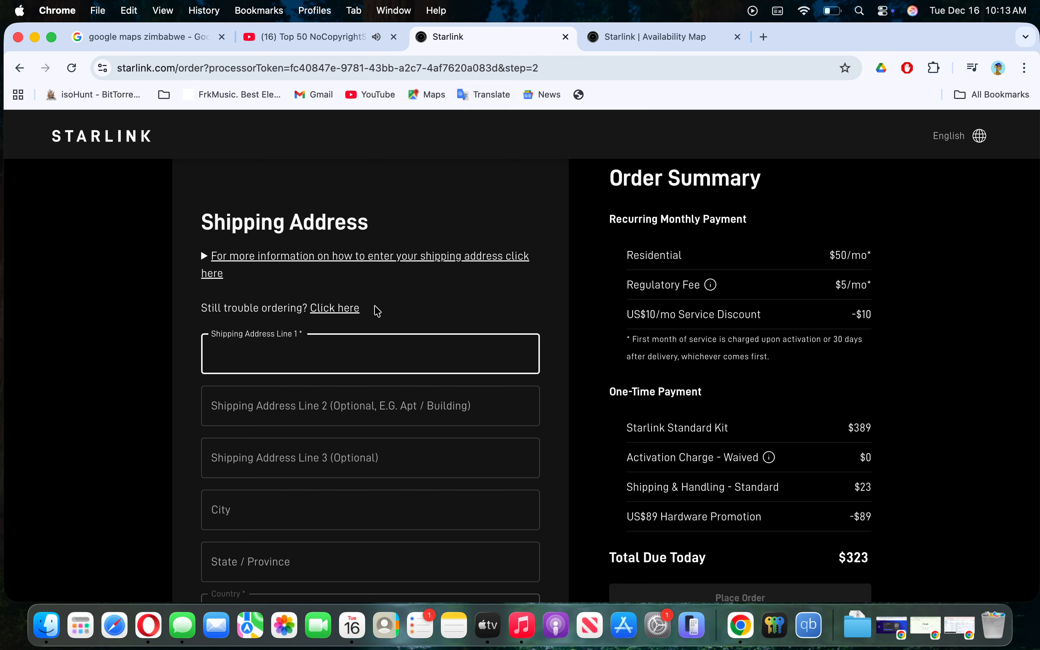
{"action": "type", "text": "1234 B"}
{"action": "key", "text": "BackSpace"}
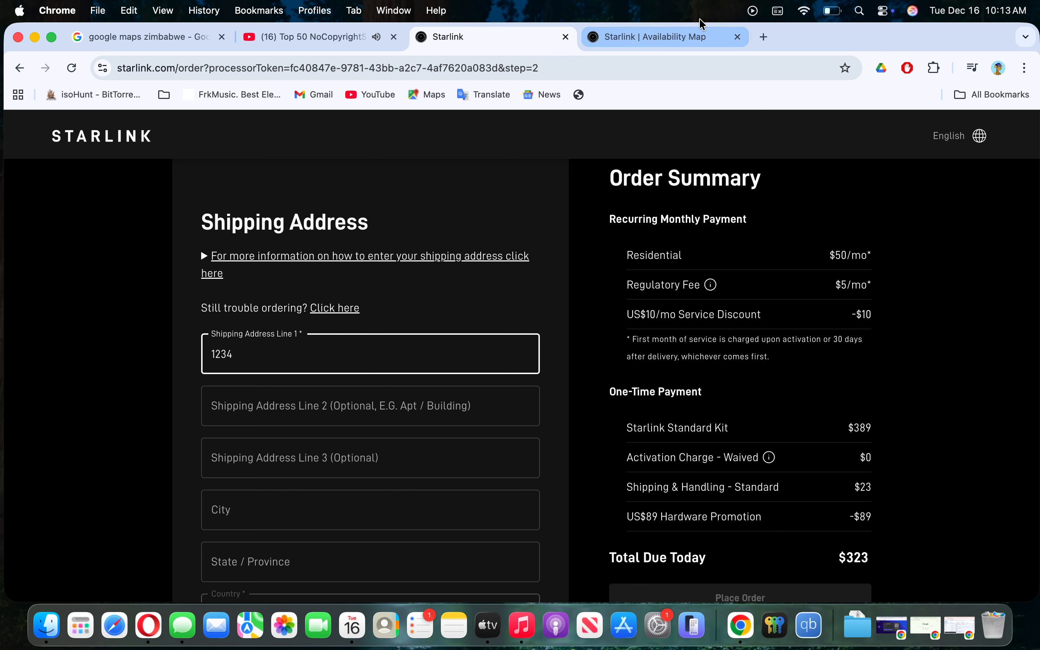
- Search Google for 'borrowdale address' in a new tab and skim the results
{"action": "left_click", "coordinate": [763, 37]}
{"action": "type", "text": "b"}
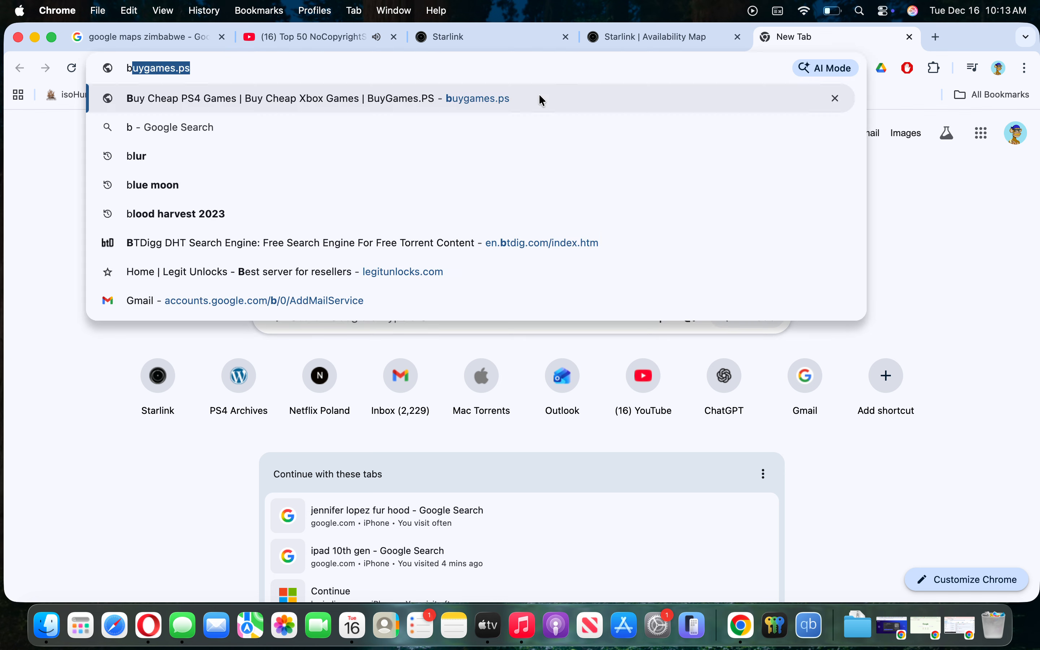
{"action": "type", "text": "orrowdale address"}
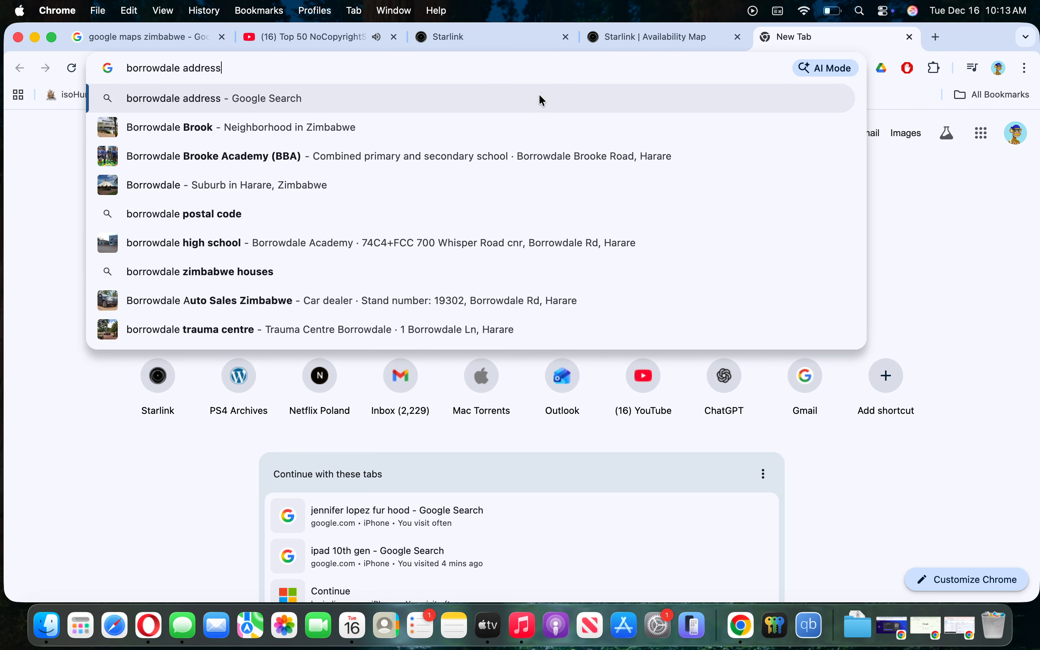
{"action": "left_click", "coordinate": [540, 96]}
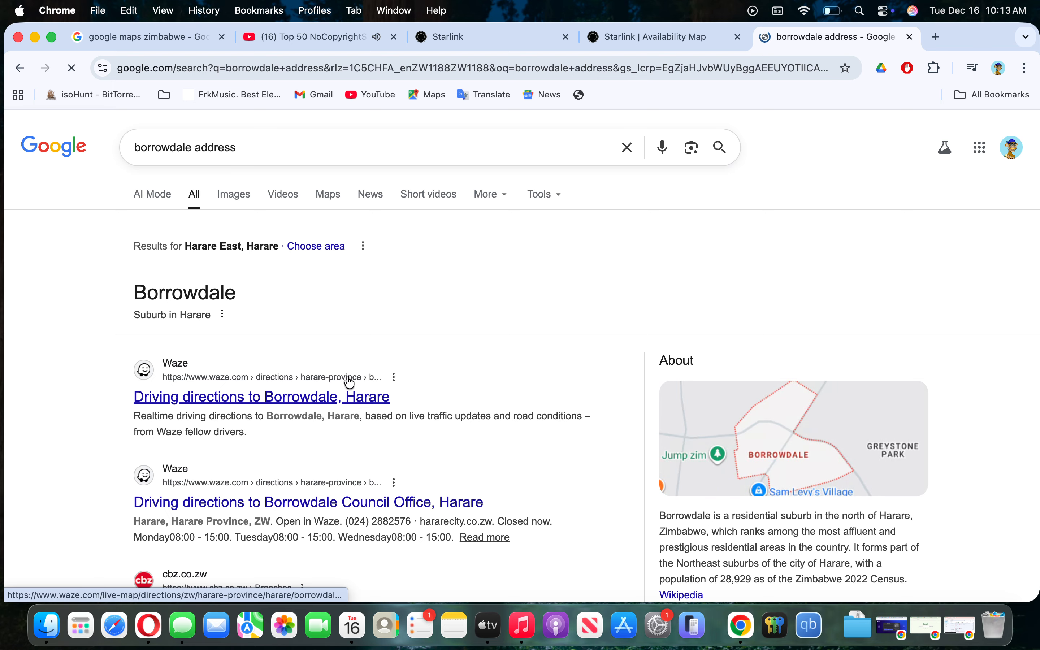
{"action": "scroll", "coordinate": [355, 381], "scroll_direction": "down", "scroll_amount": 3}
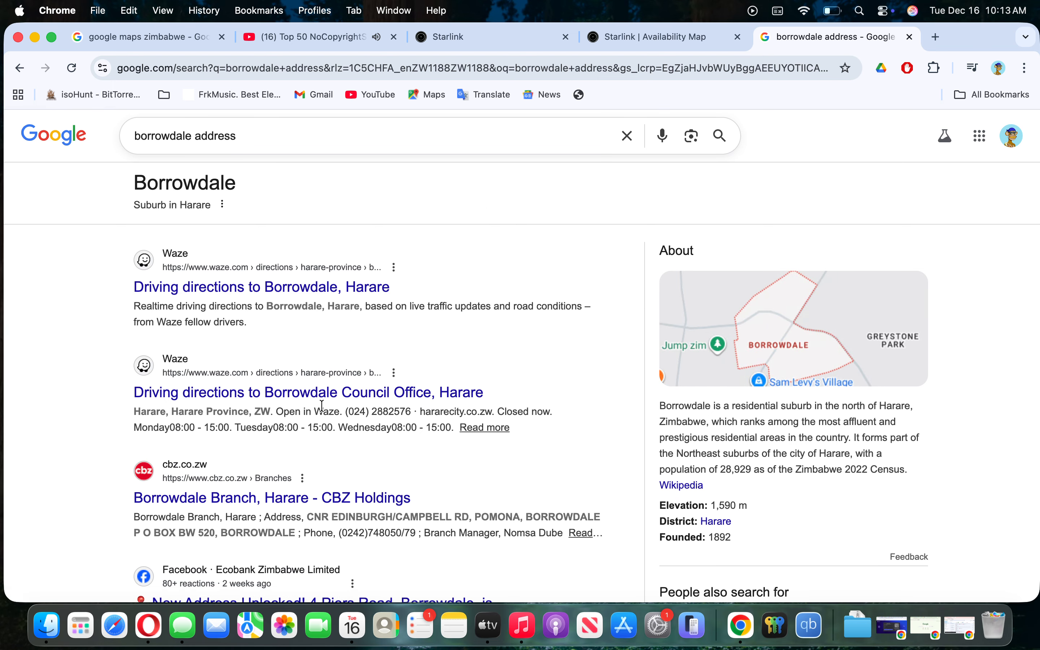
{"action": "scroll", "coordinate": [360, 168], "scroll_direction": "up", "scroll_amount": 3}
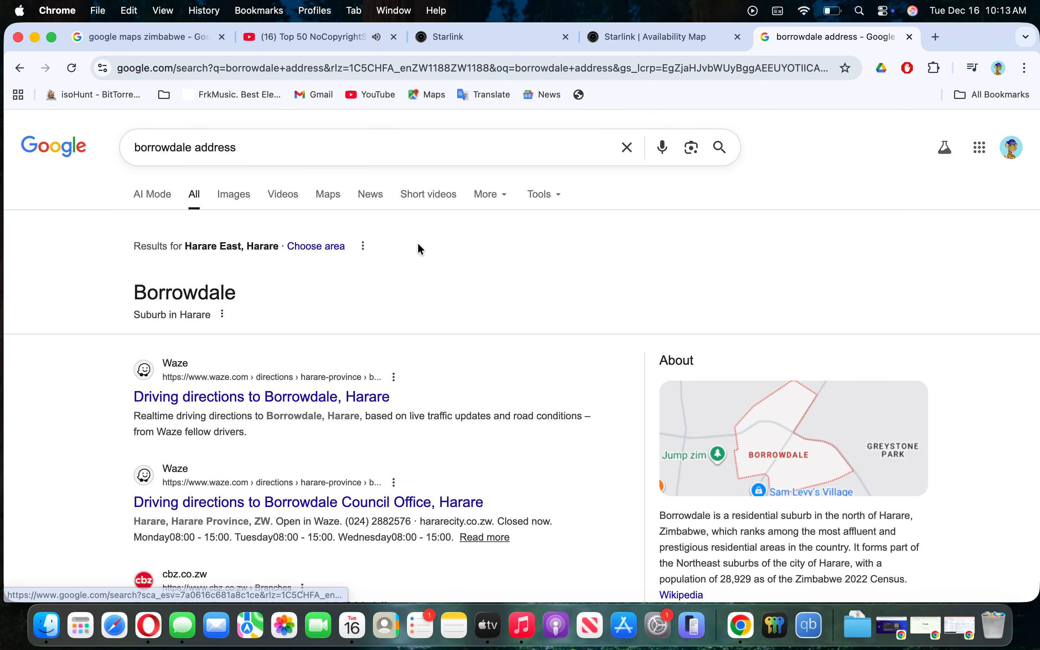
- Replace the query with a draft note about using your original home address, fixing typos
{"action": "left_click_drag", "start_coordinate": [237, 146], "coordinate": [65, 144]}
{"action": "type", "text": "use"}
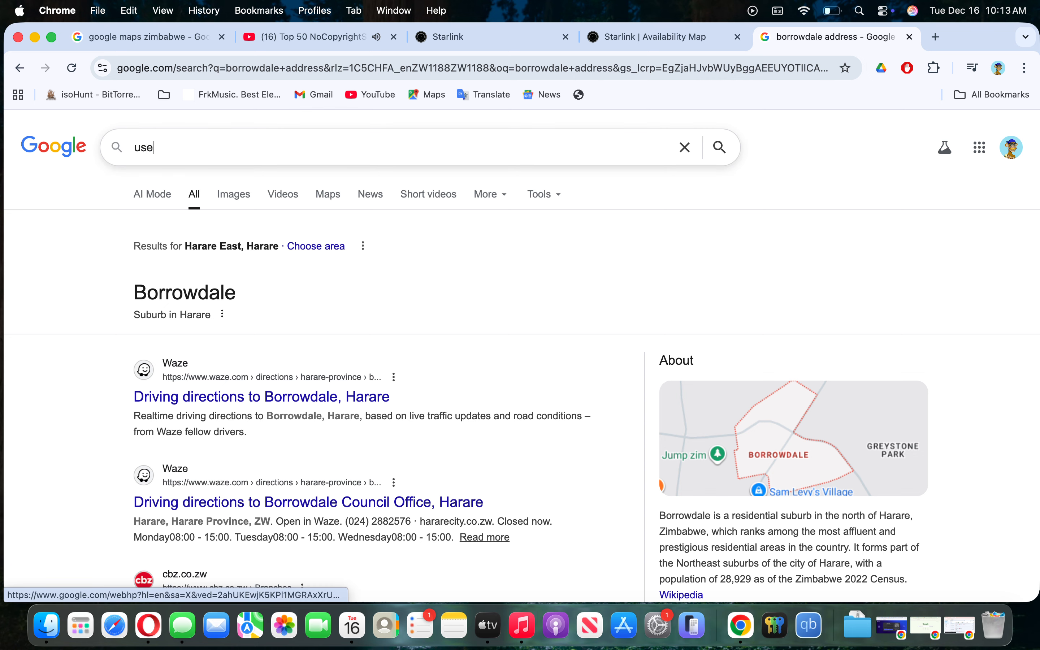
{"action": "type", "text": " your o"}
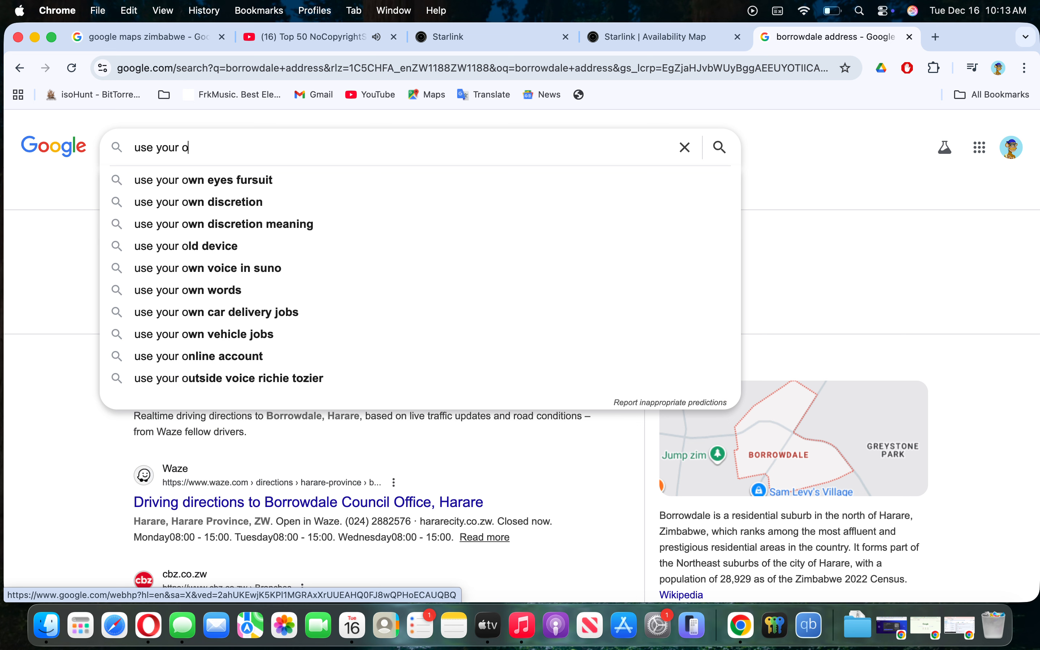
{"action": "key", "text": "BackSpace"}
{"action": "type", "text": "home"}
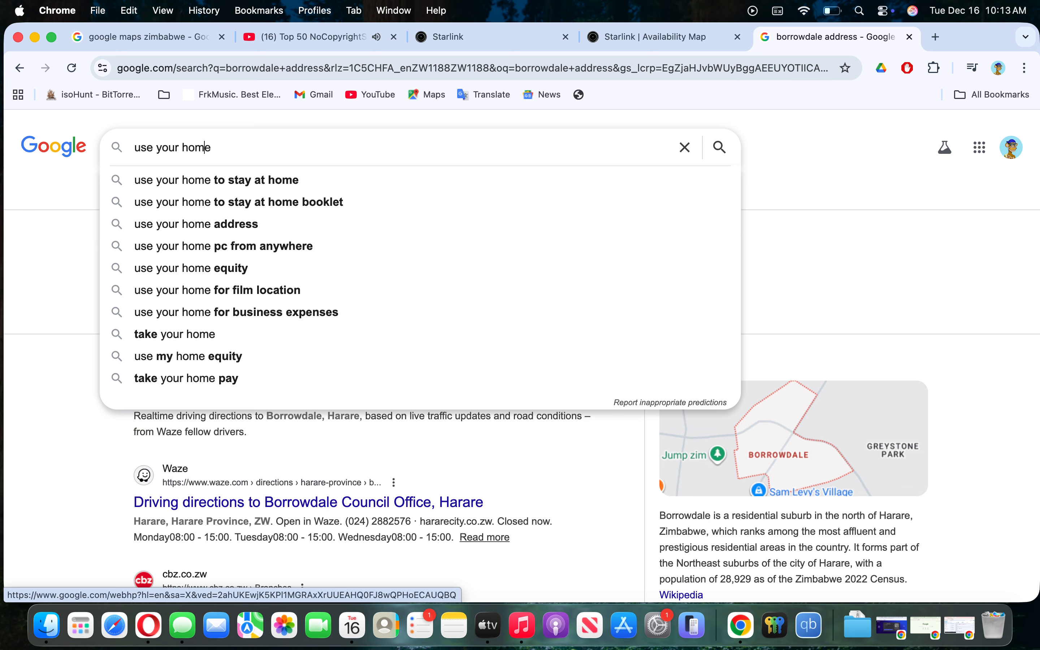
{"action": "type", "text": "oriuginal"}
{"action": "key", "text": "Left"}
{"action": "key", "text": "Left"}
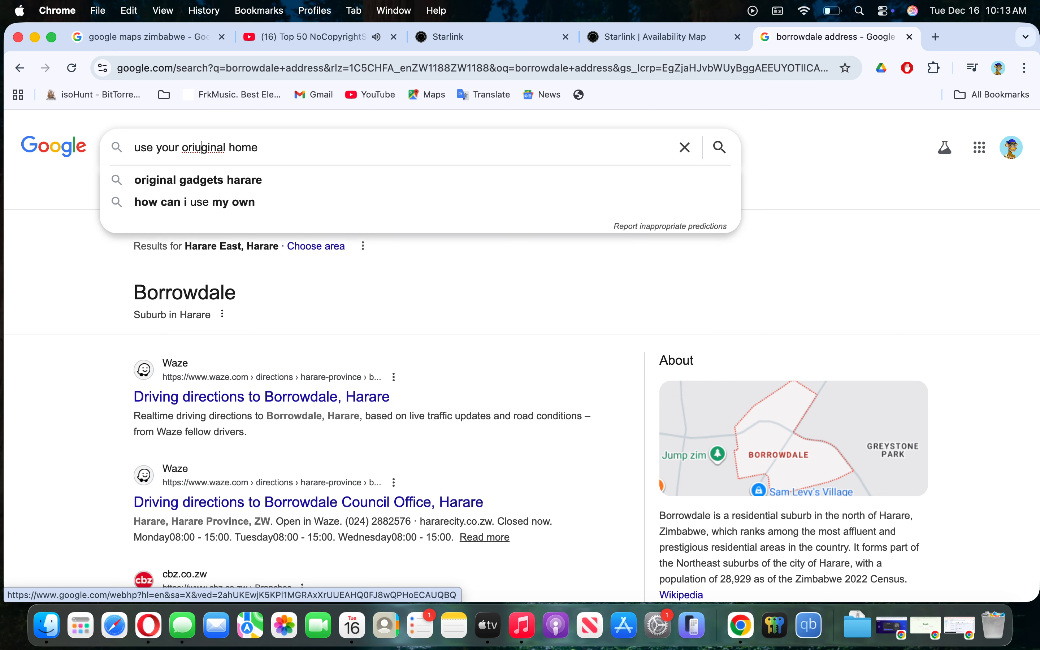
{"action": "key", "text": "Left"}
{"action": "key", "text": "Left"}
{"action": "key", "text": "Left"}
{"action": "key", "text": "BackSpace"}
{"action": "key", "text": "Right"}
{"action": "key", "text": "Right"}
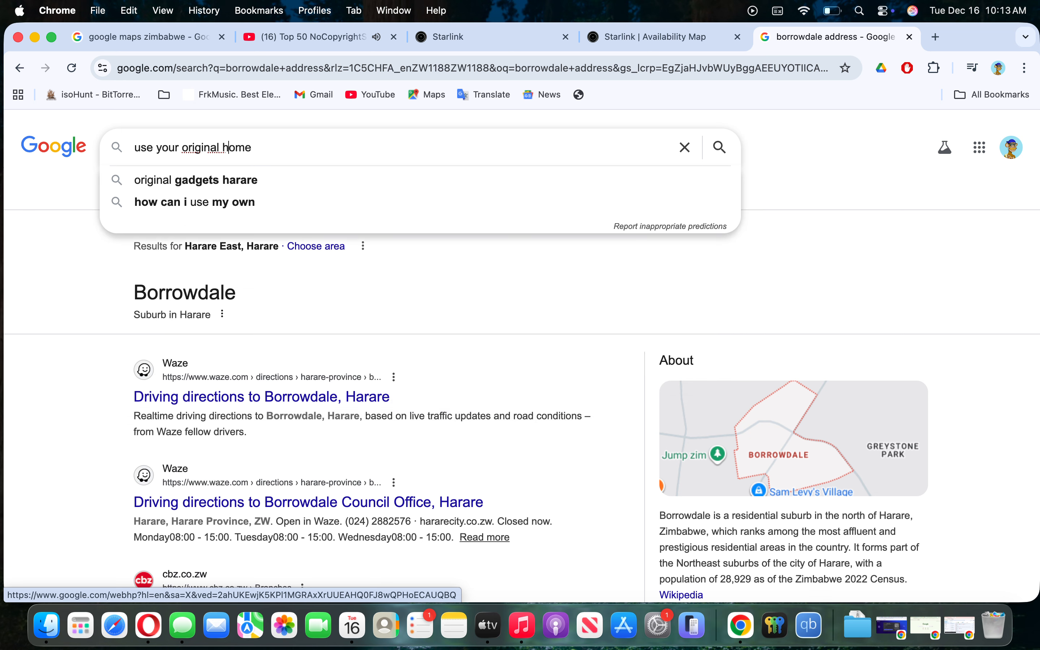
{"action": "type", "text": "address"}
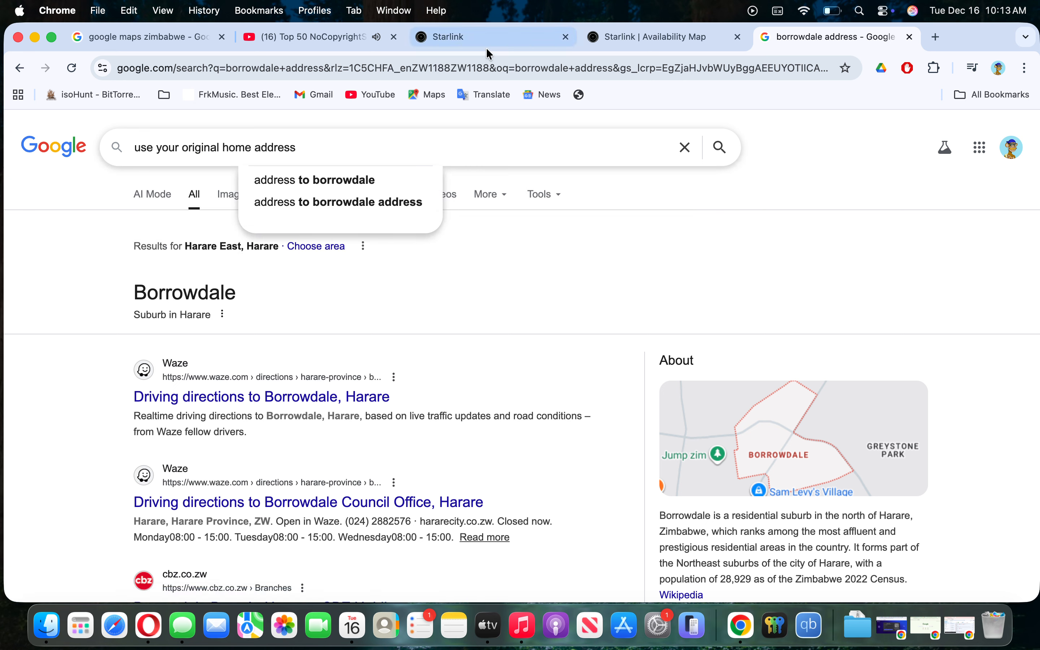
- Rewrite the query as 'i am going to use a random address dont use the adress i am using'
{"action": "left_click_drag", "start_coordinate": [314, 147], "coordinate": [76, 148]}
{"action": "type", "text": "i am "}
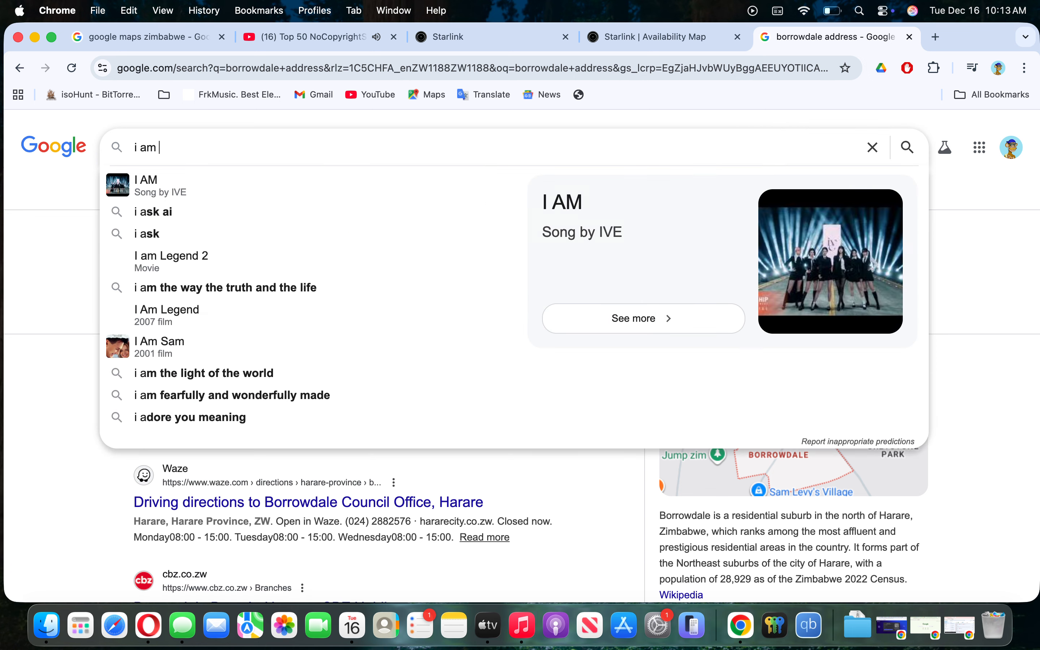
{"action": "type", "text": "going to use "}
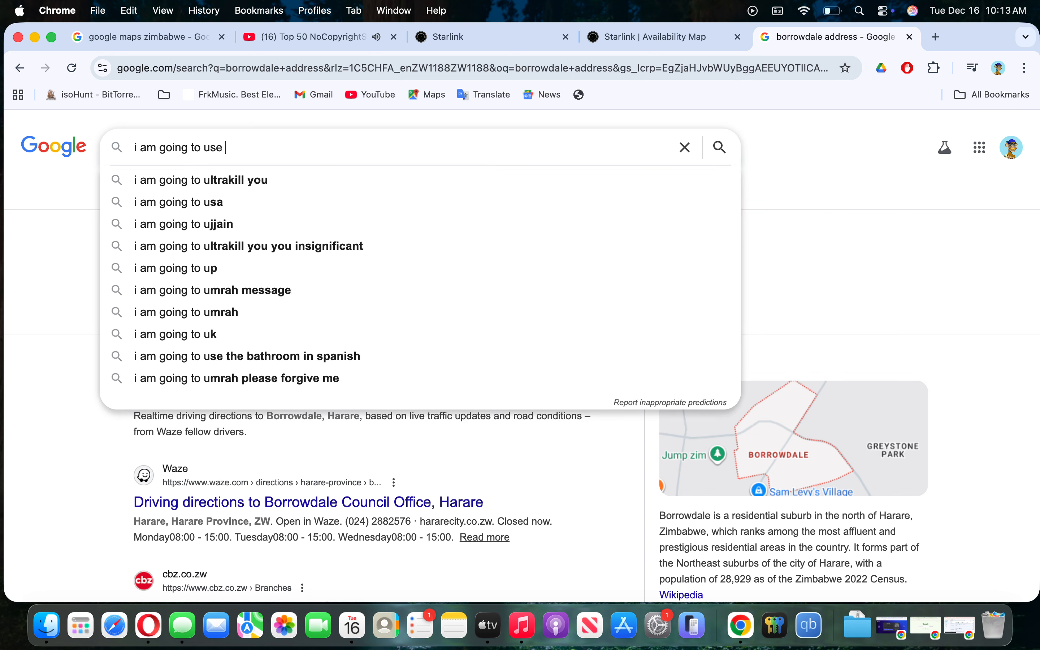
{"action": "type", "text": "a rando"}
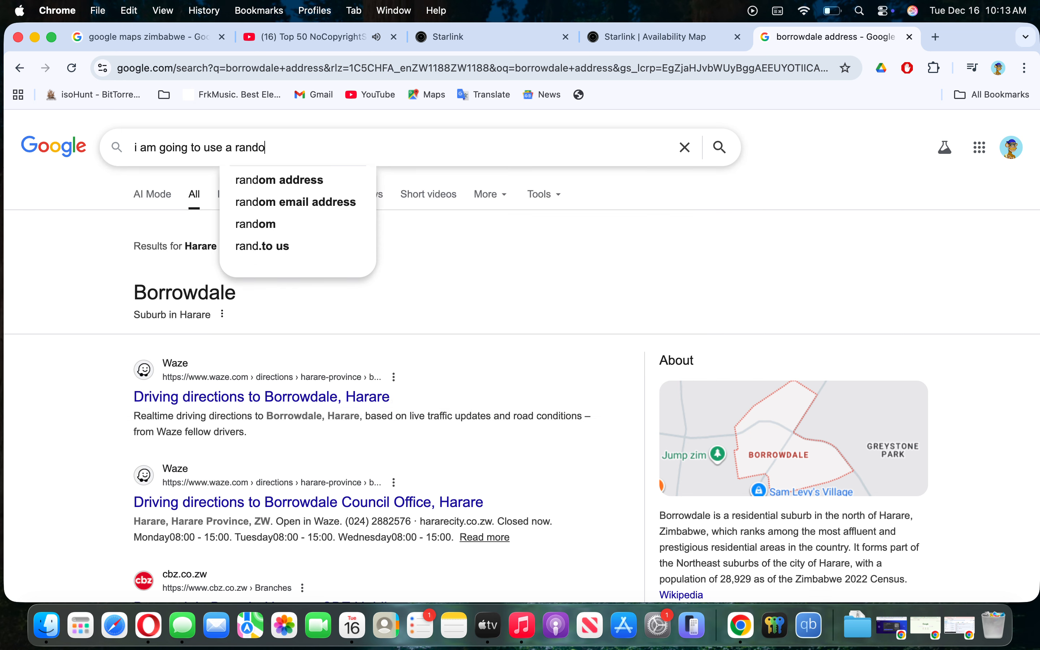
{"action": "type", "text": "m address"}
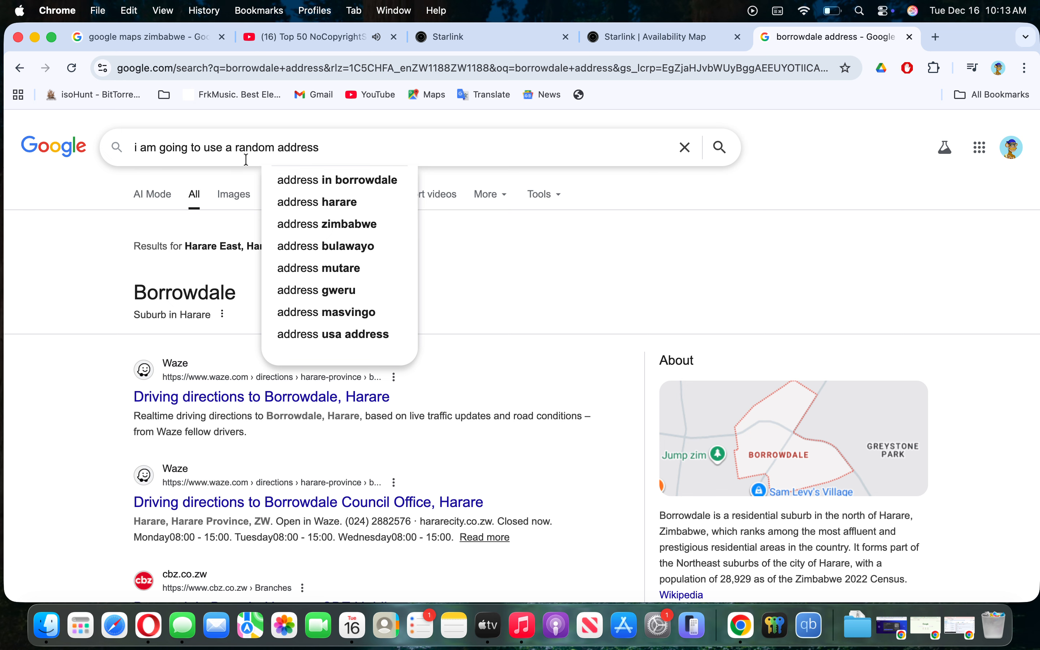
{"action": "type", "text": " dont us"}
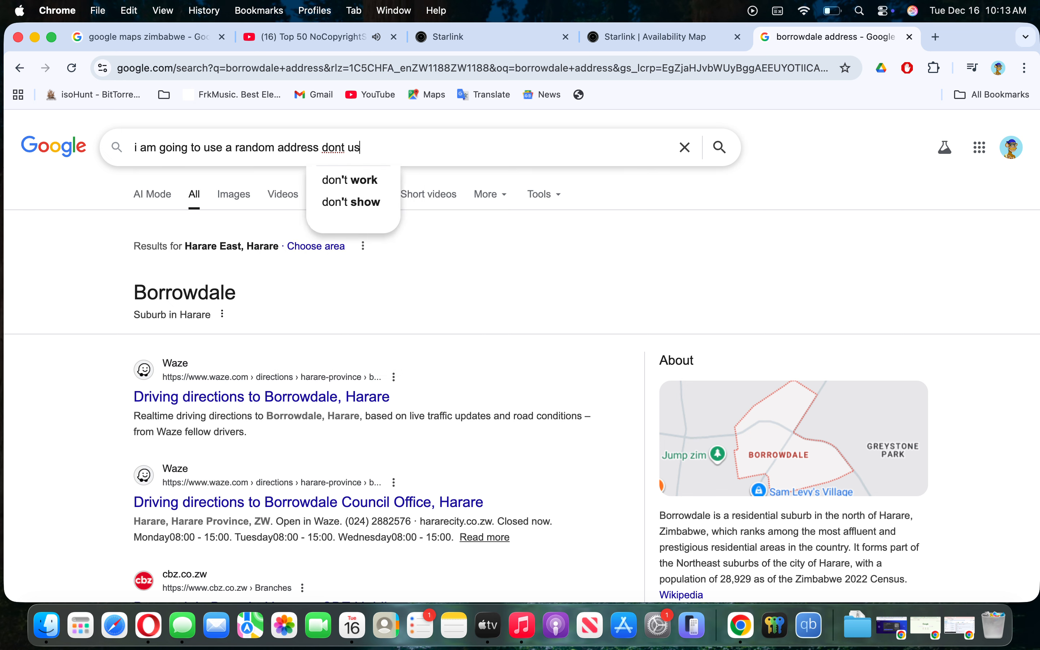
{"action": "type", "text": "e the adr"}
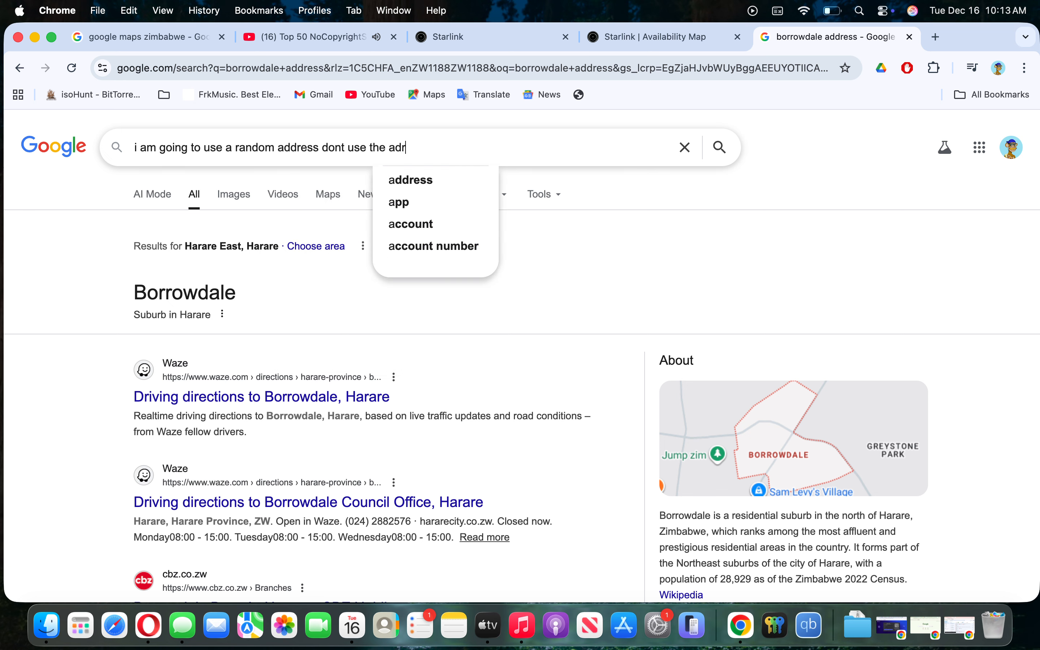
{"action": "type", "text": "ess i am"}
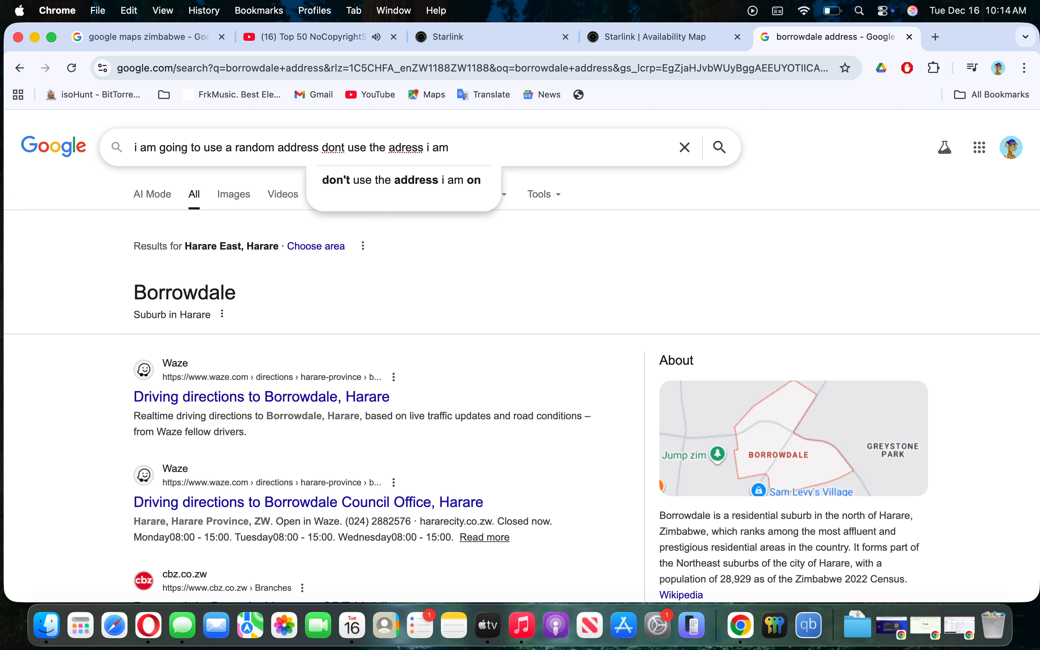
{"action": "type", "text": "using"}
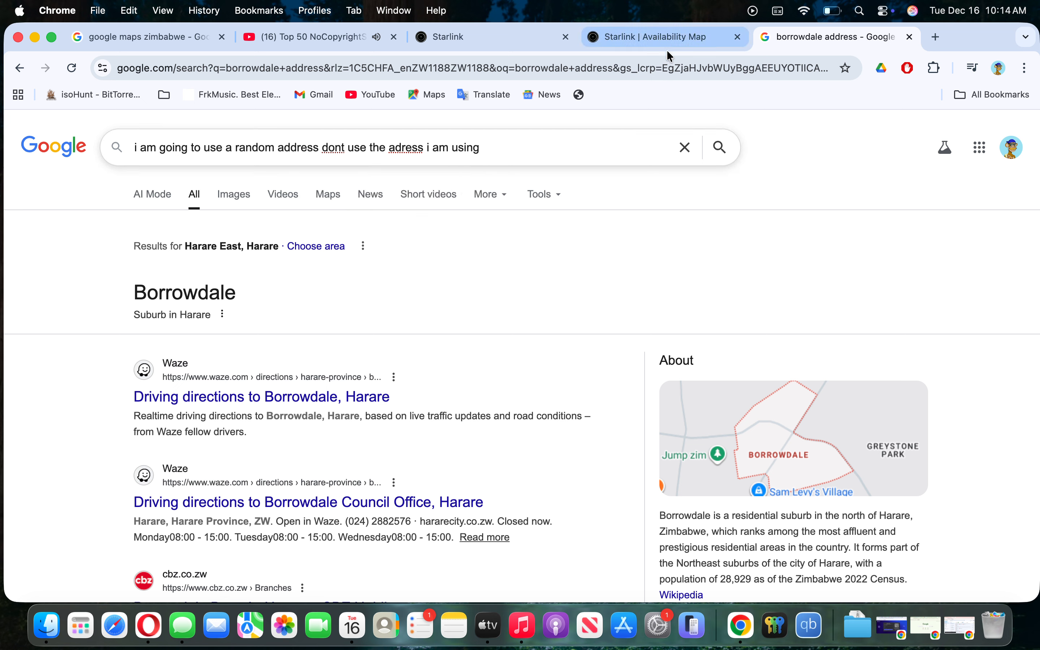
- Complete Address Line 1 as '1234 Avenues' and choose MOUNT PLEASANT as the city
{"action": "left_click", "coordinate": [911, 37]}
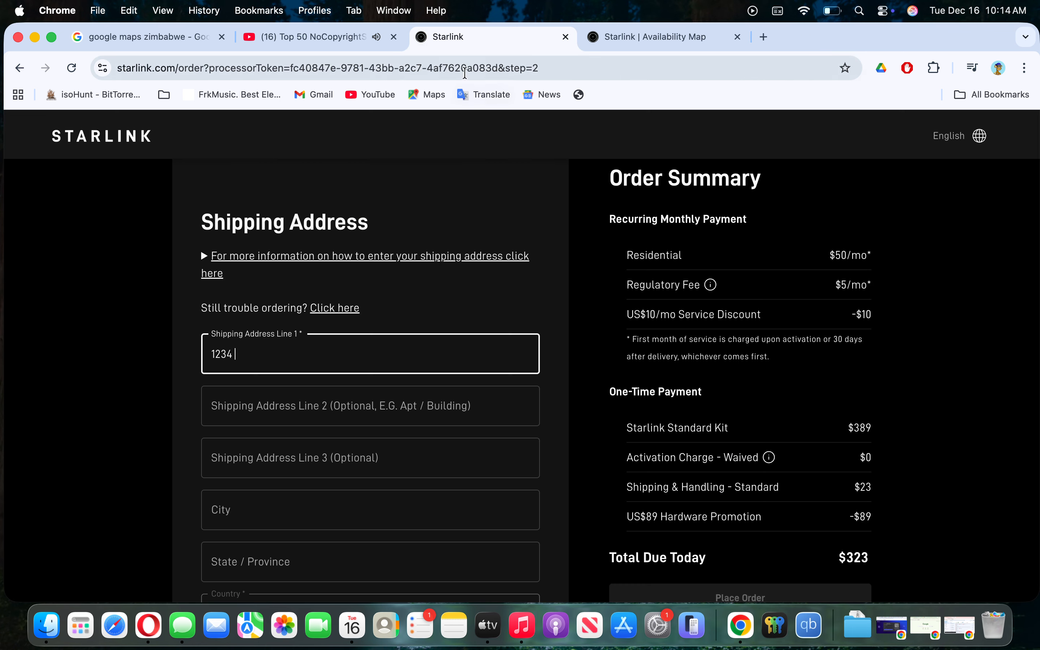
{"action": "type", "text": "Avenues"}
{"action": "scroll", "coordinate": [240, 486], "scroll_direction": "down", "scroll_amount": 2}
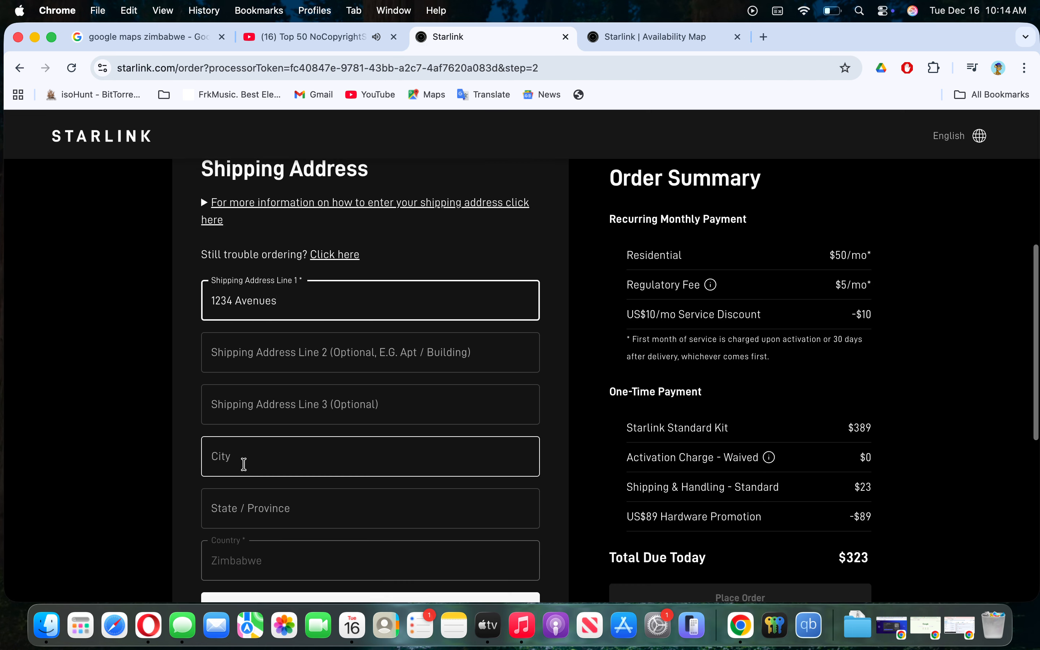
{"action": "left_click", "coordinate": [251, 456]}
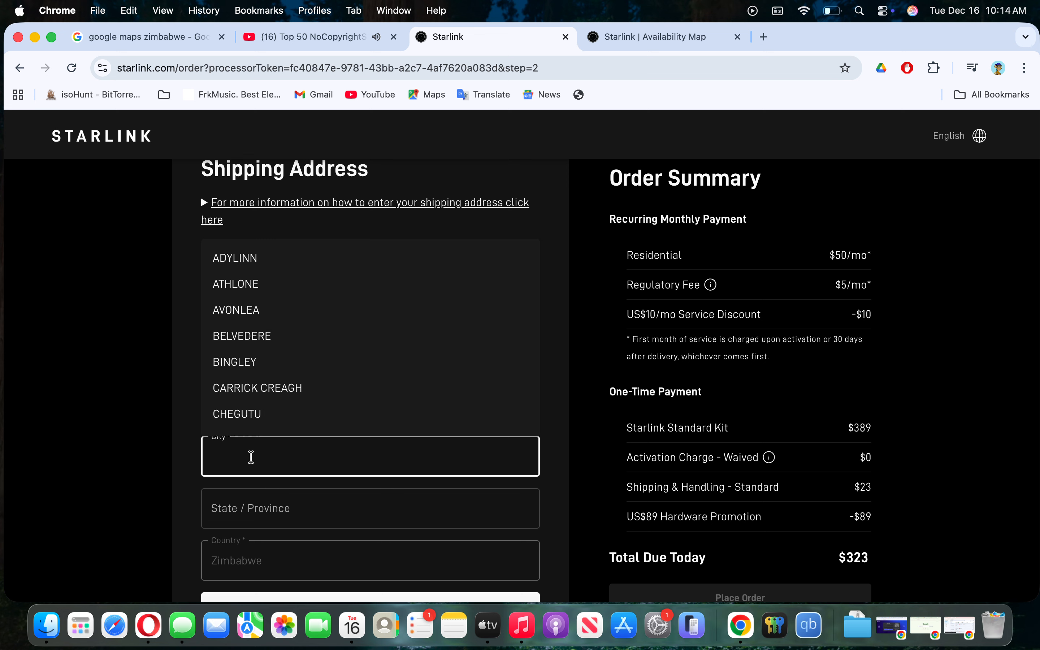
{"action": "type", "text": "moun"}
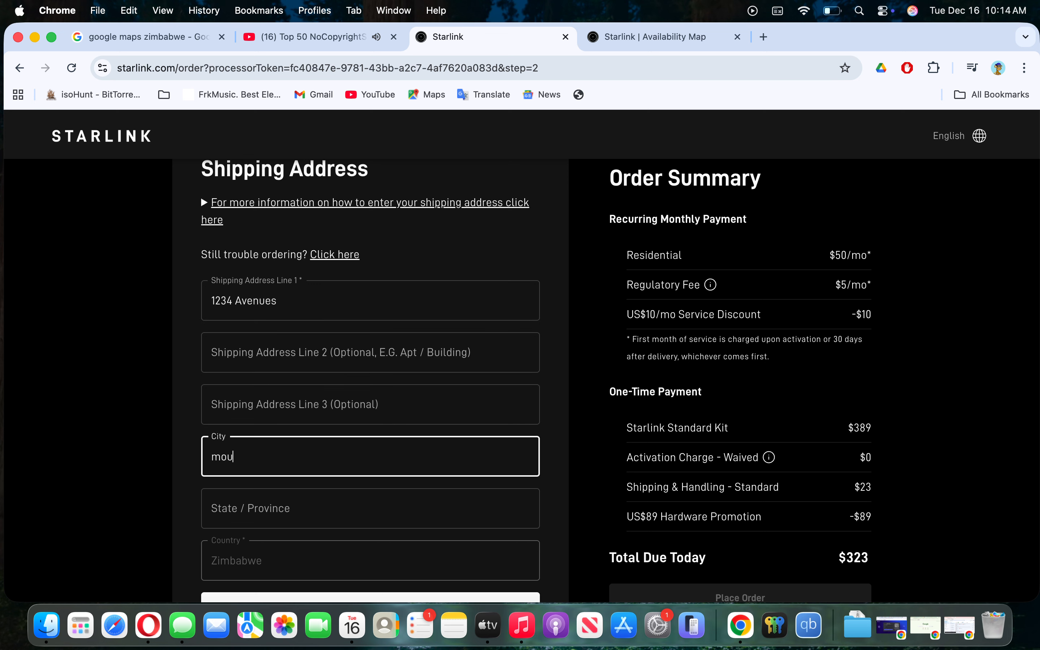
{"action": "key", "text": "BackSpace"}
{"action": "key", "text": "BackSpace"}
{"action": "key", "text": "BackSpace"}
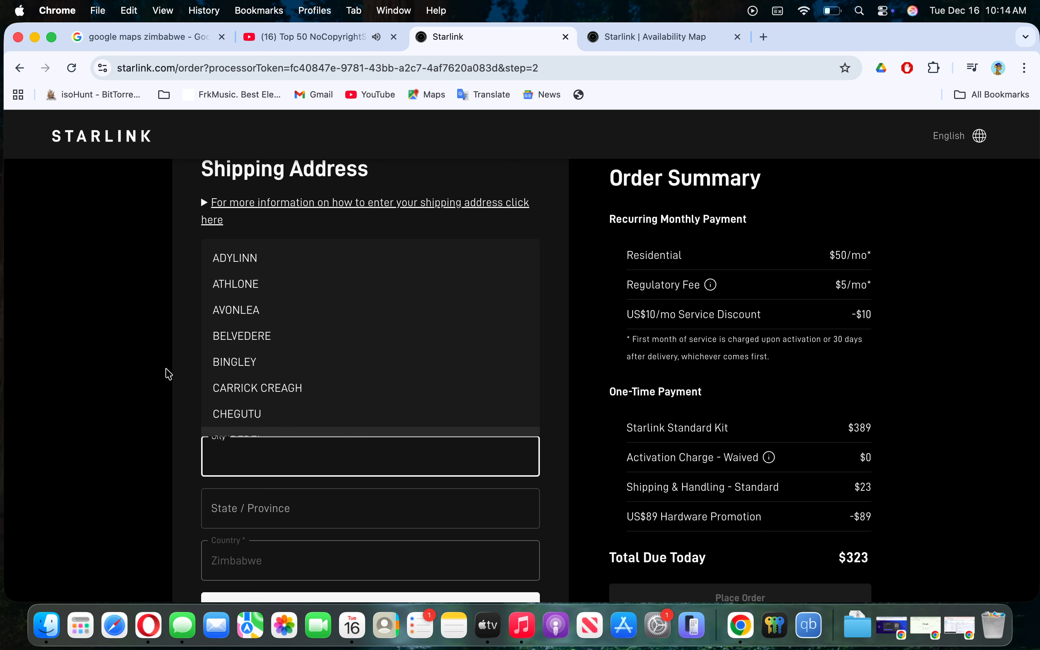
{"action": "type", "text": "mount pleas"}
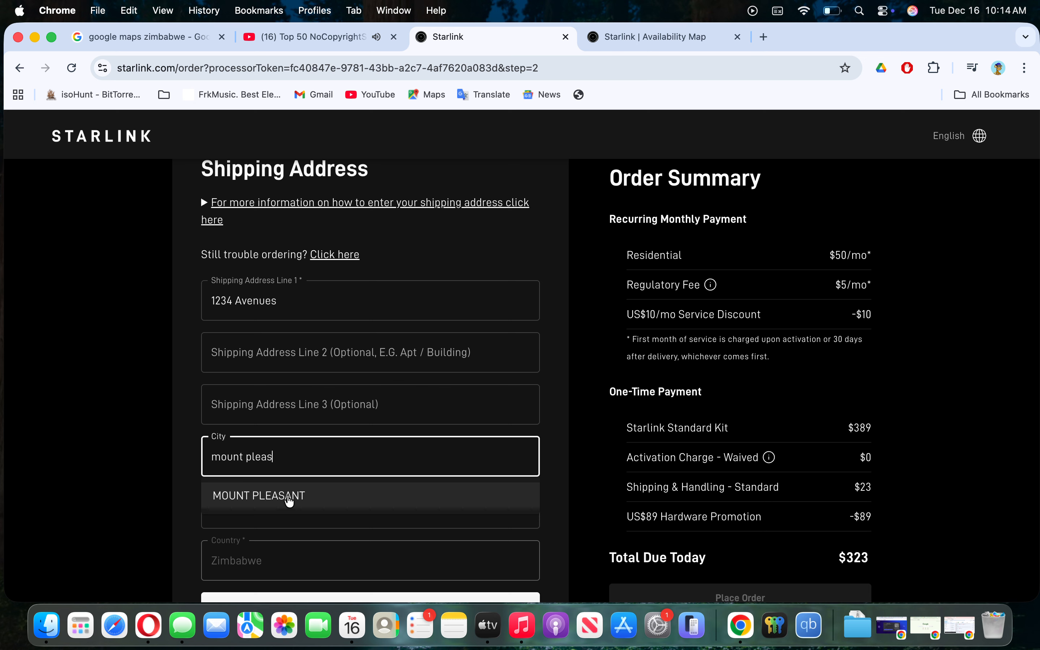
{"action": "left_click", "coordinate": [287, 497]}
- Enter Harare as the State/Province and apply the shipping address
{"action": "scroll", "coordinate": [322, 384], "scroll_direction": "down", "scroll_amount": 1}
{"action": "scroll", "coordinate": [322, 384], "scroll_direction": "down", "scroll_amount": 2}
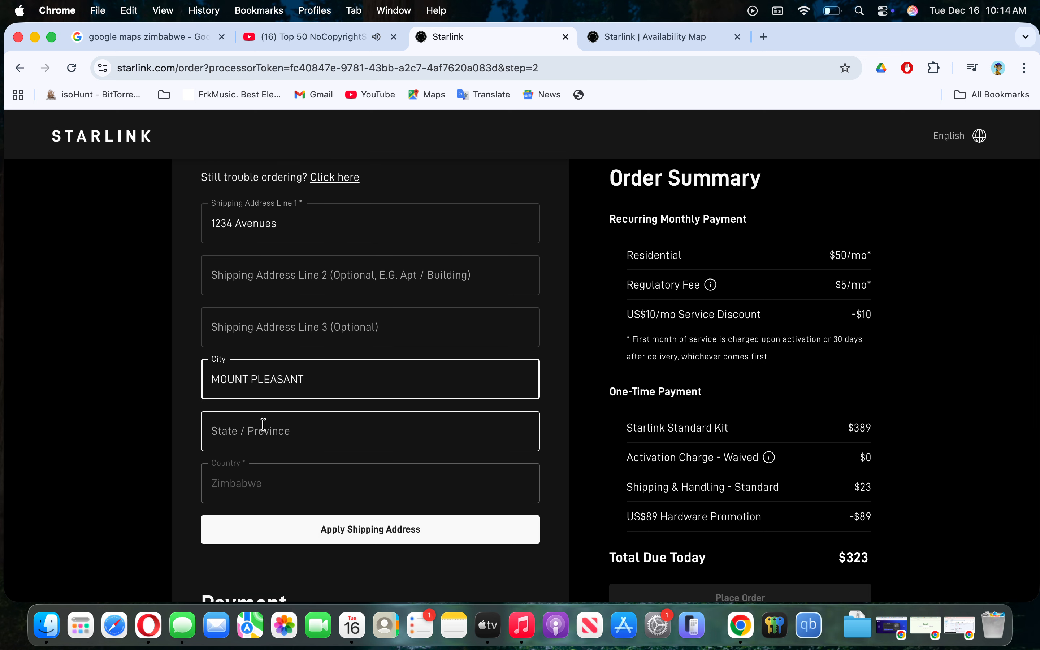
{"action": "left_click", "coordinate": [264, 425]}
{"action": "type", "text": "Harare"}
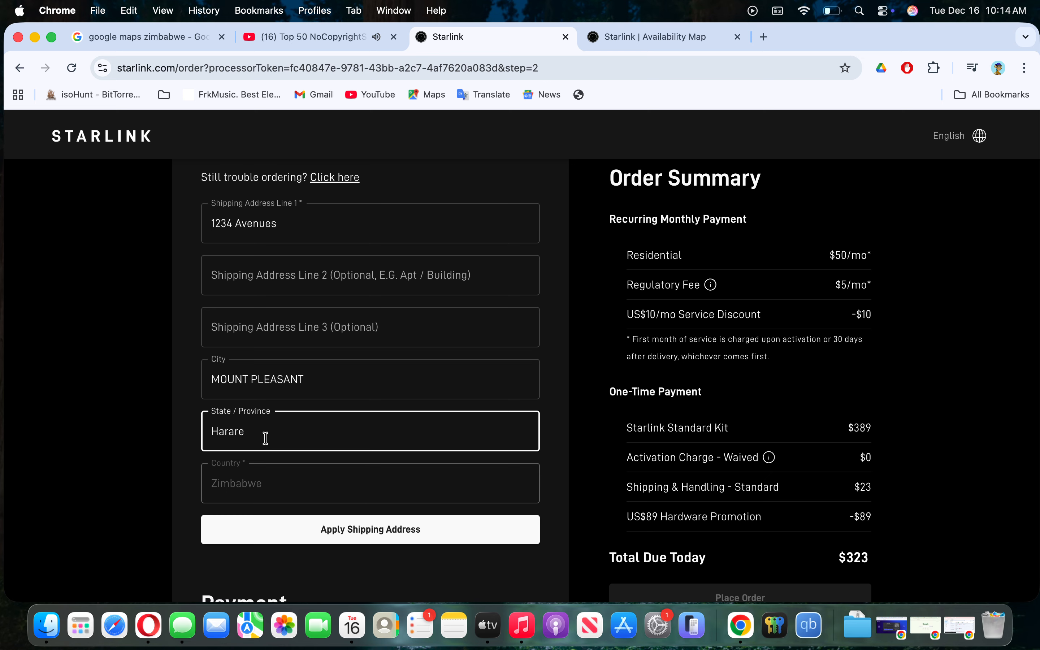
{"action": "scroll", "coordinate": [254, 443], "scroll_direction": "down", "scroll_amount": 3}
{"action": "left_click", "coordinate": [268, 414]}
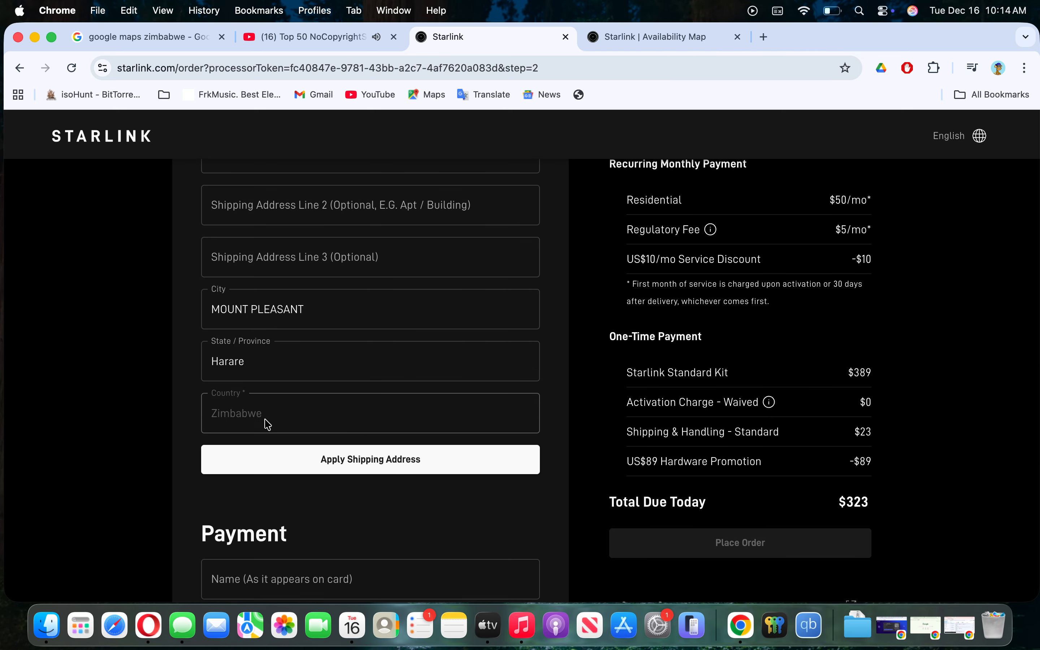
{"action": "left_click", "coordinate": [346, 463]}
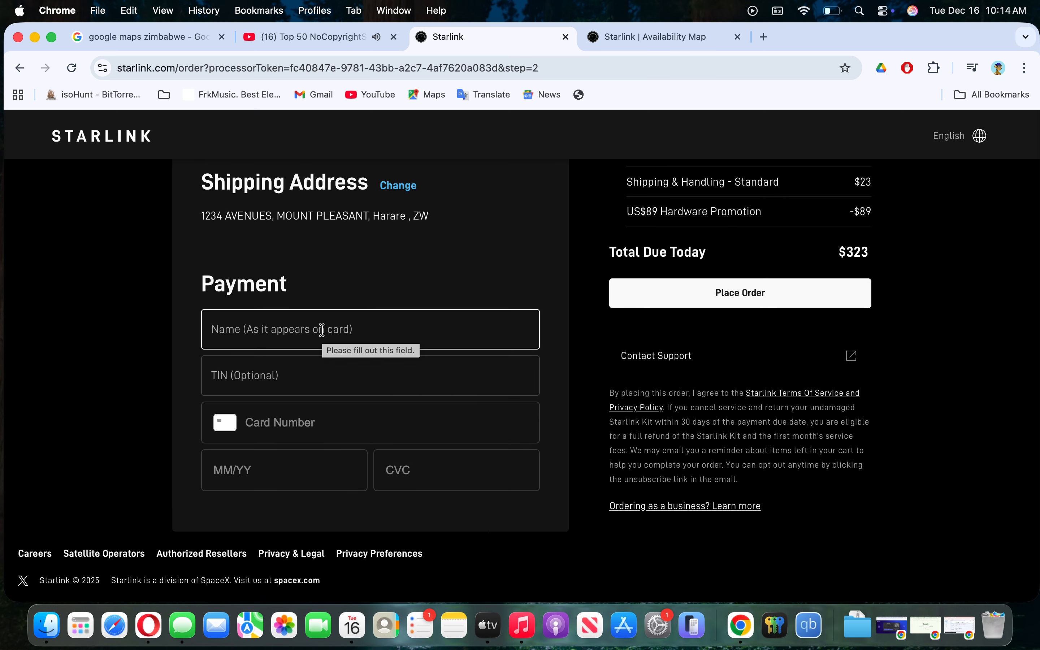
- Enter the 16-digit card number into the payment form's name-on-card field
{"action": "left_click", "coordinate": [288, 325]}
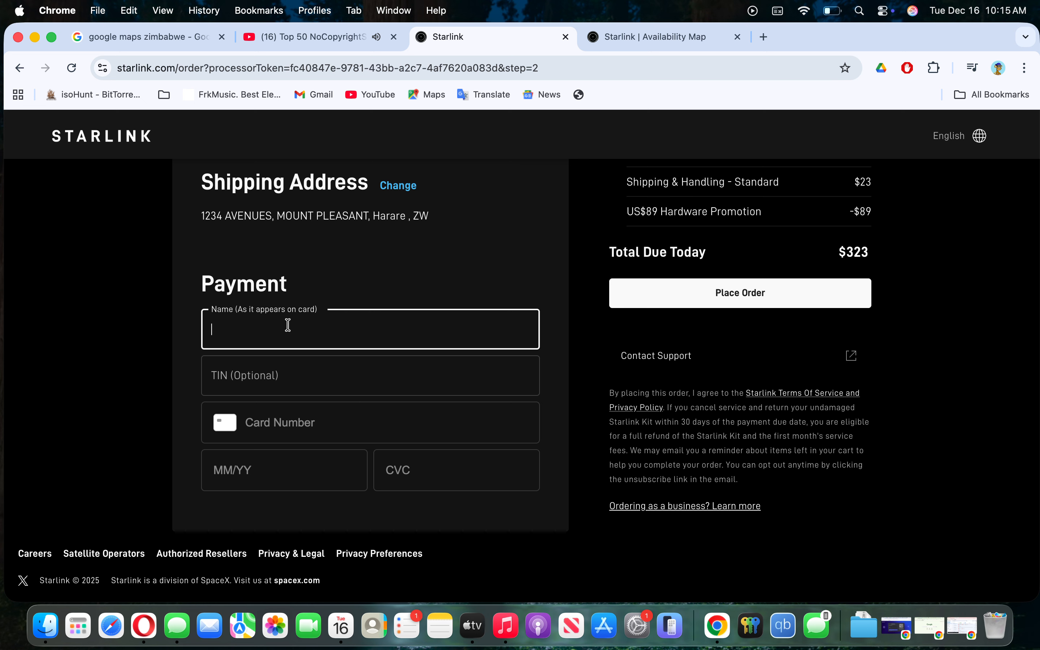
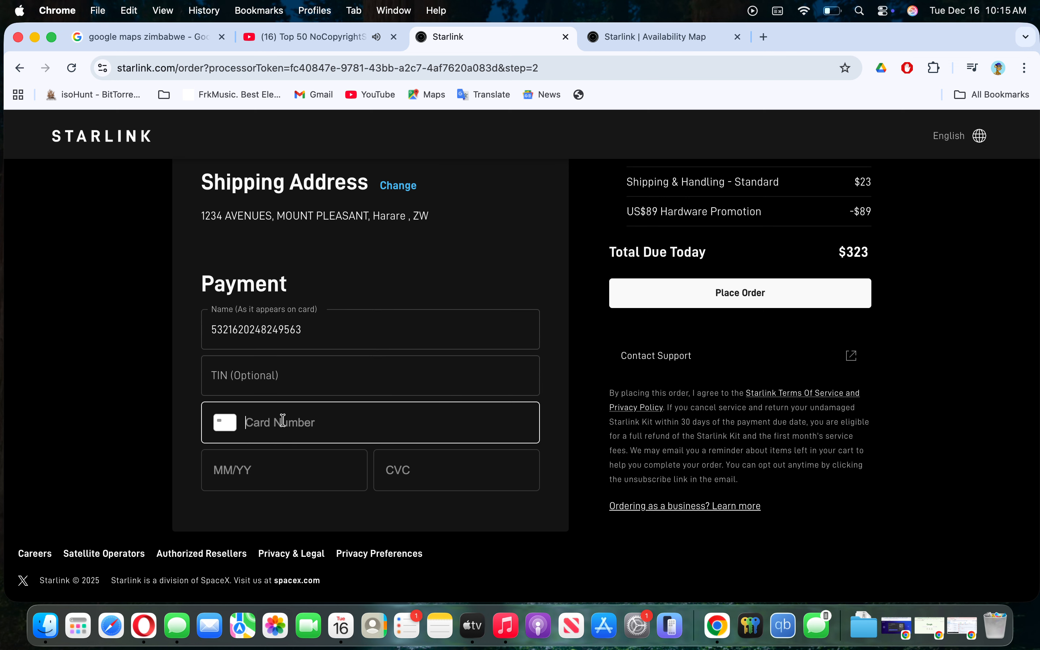
- Move the card number from the name-on-card field into the Card Number field
{"action": "left_click_drag", "start_coordinate": [310, 331], "coordinate": [160, 334]}
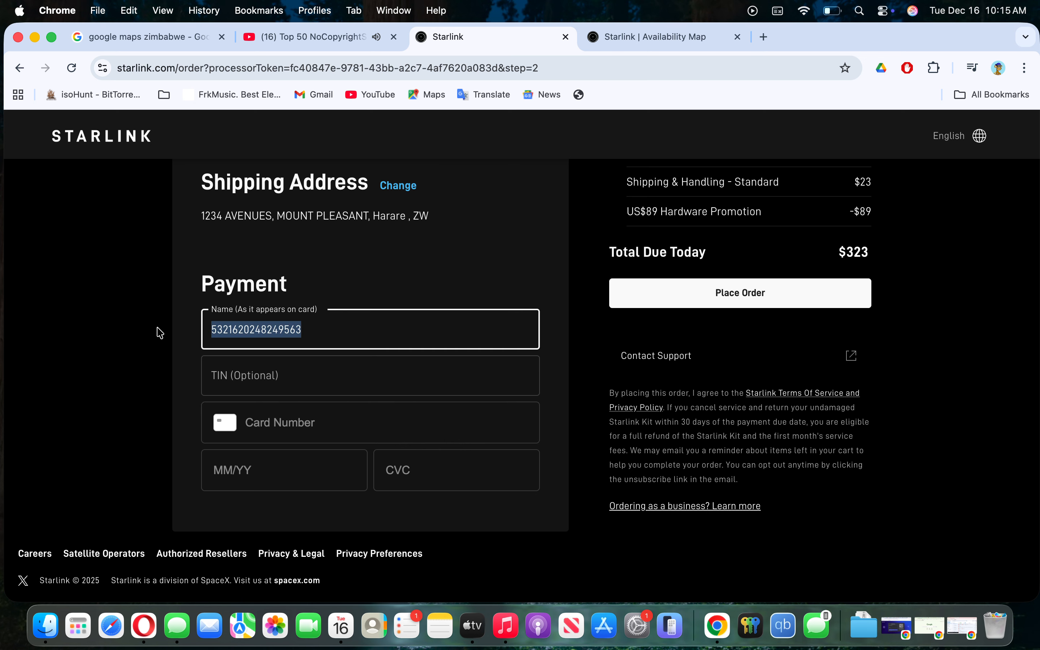
{"action": "key", "text": "super+x"}
{"action": "left_click", "coordinate": [253, 435]}
{"action": "key", "text": "super+v"}
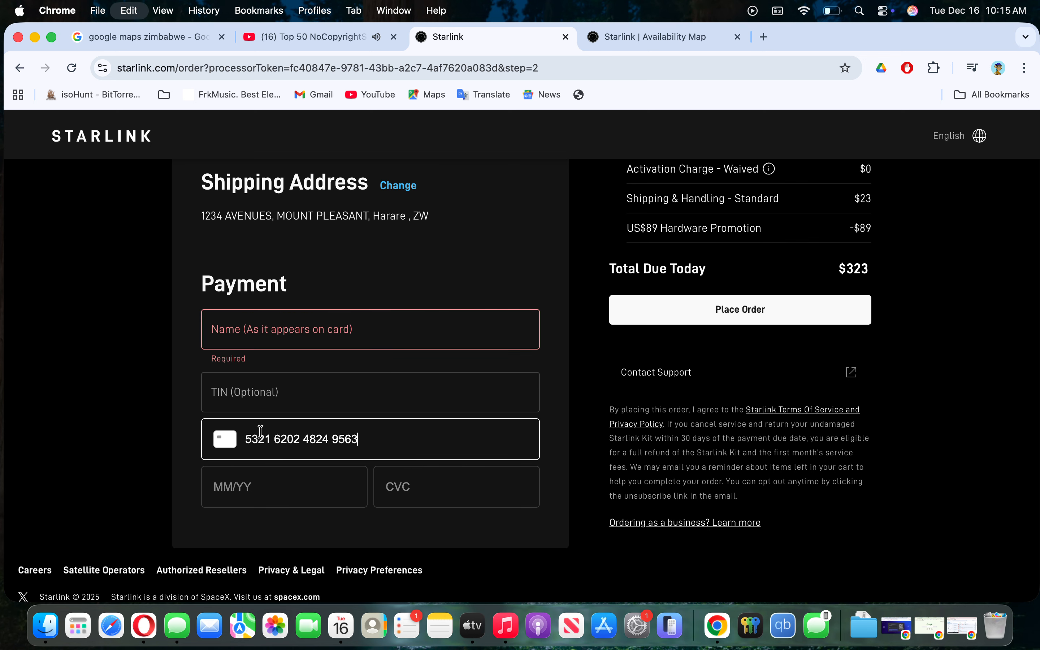
- Fill in the cardholder's name, the card expiry date and the CVC
{"action": "left_click", "coordinate": [270, 325]}
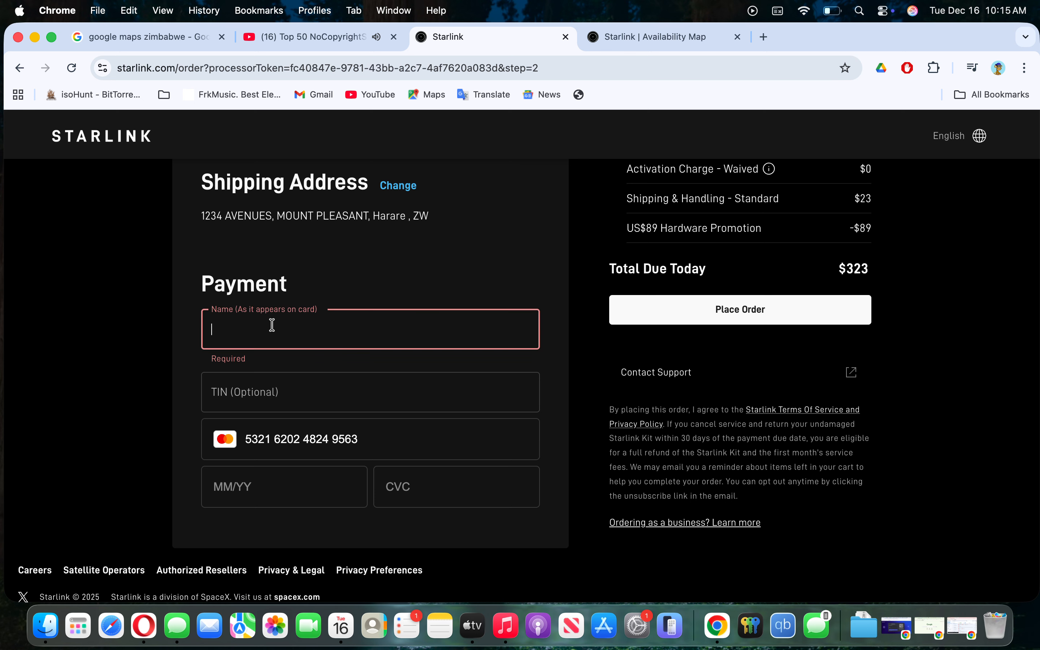
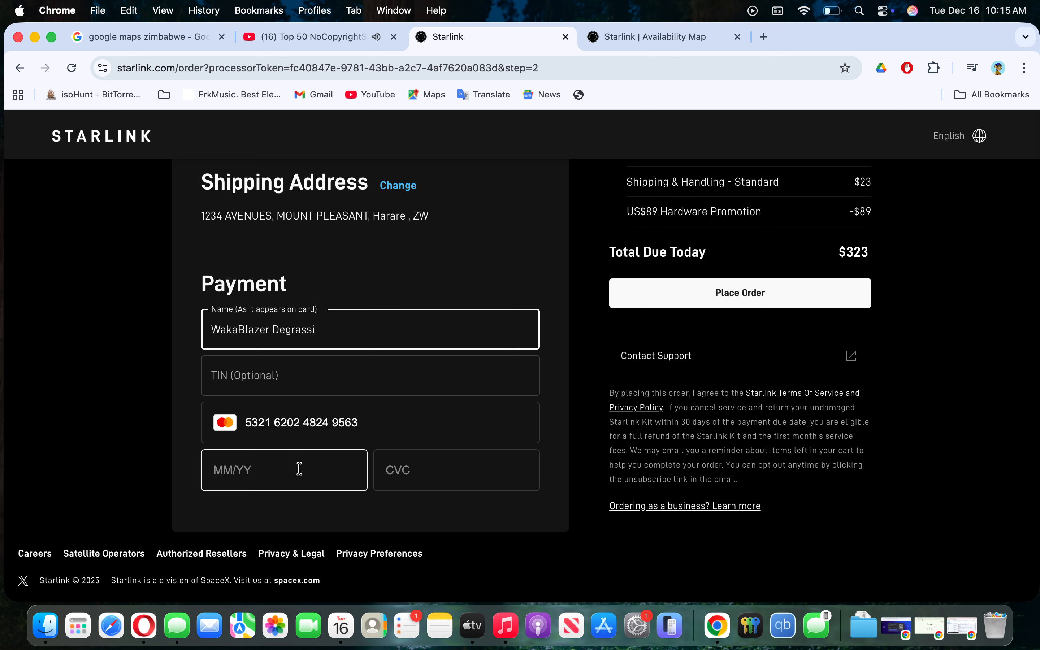
{"action": "left_click", "coordinate": [286, 476]}
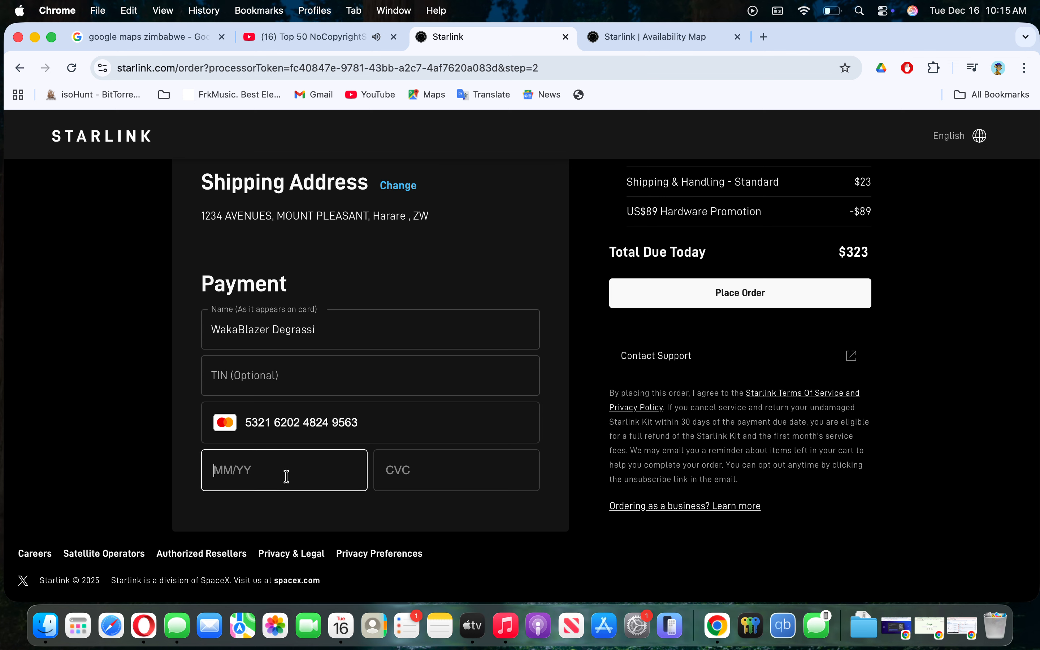
{"action": "type", "text": "0225"}
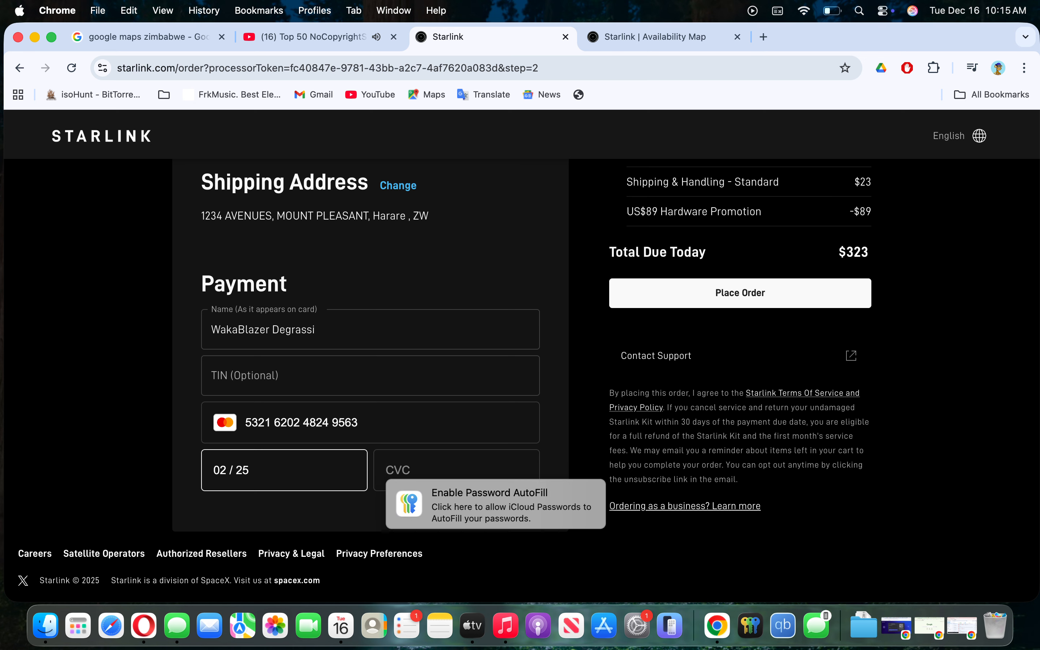
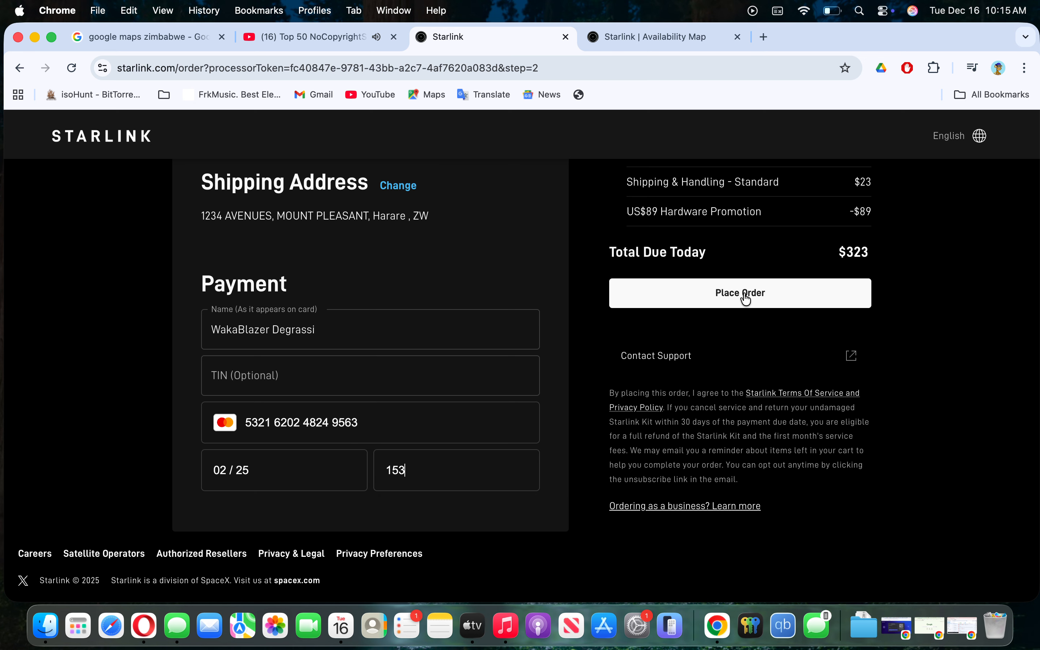
- Place the order, which returns a payment error, then go back and switch to the Availability Map tab
{"action": "left_click", "coordinate": [746, 298]}
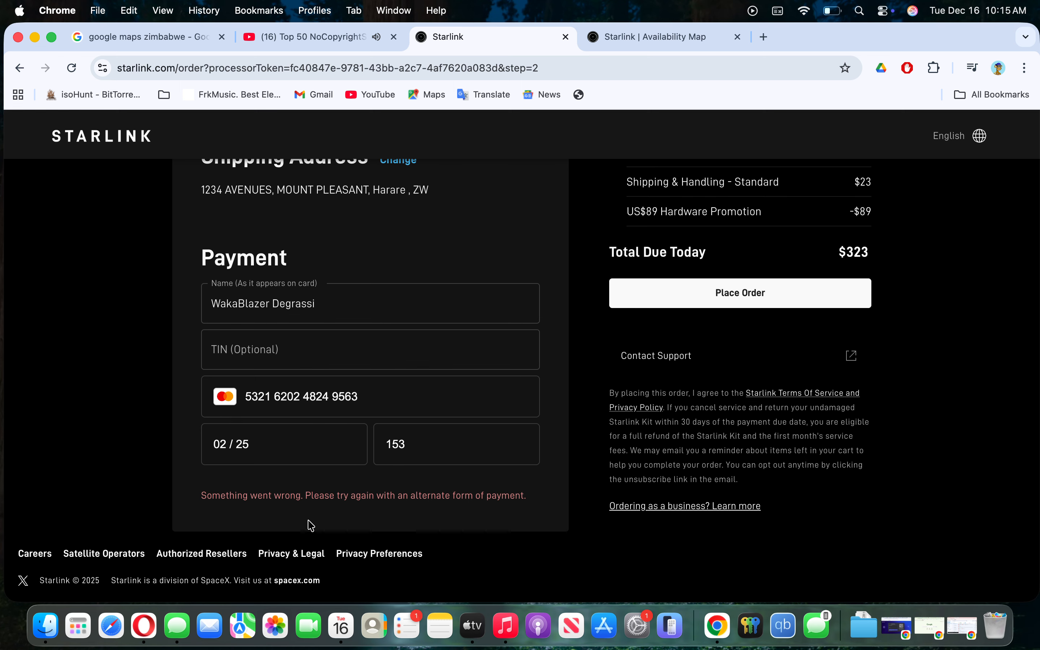
{"action": "scroll", "coordinate": [743, 232], "scroll_direction": "up", "scroll_amount": 10}
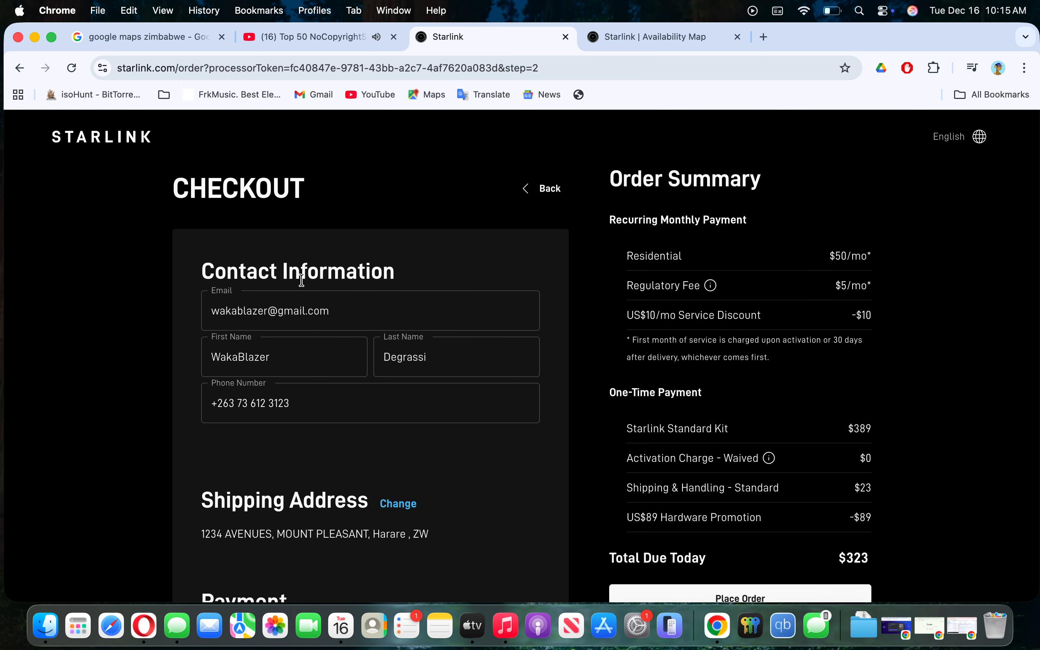
{"action": "left_click", "coordinate": [548, 189]}
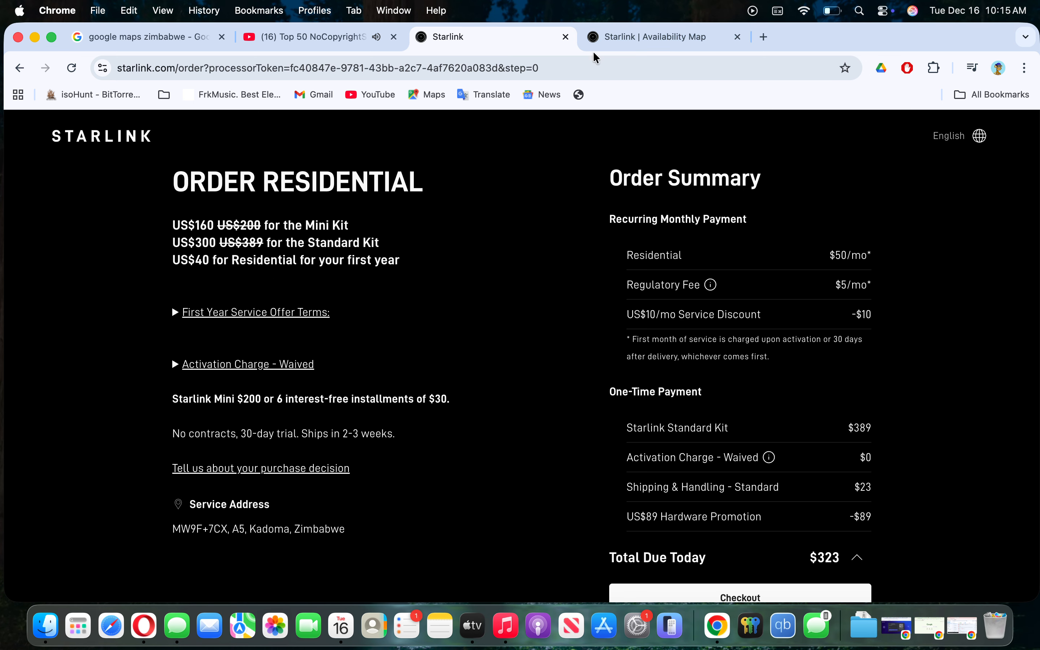
{"action": "left_click", "coordinate": [651, 37]}
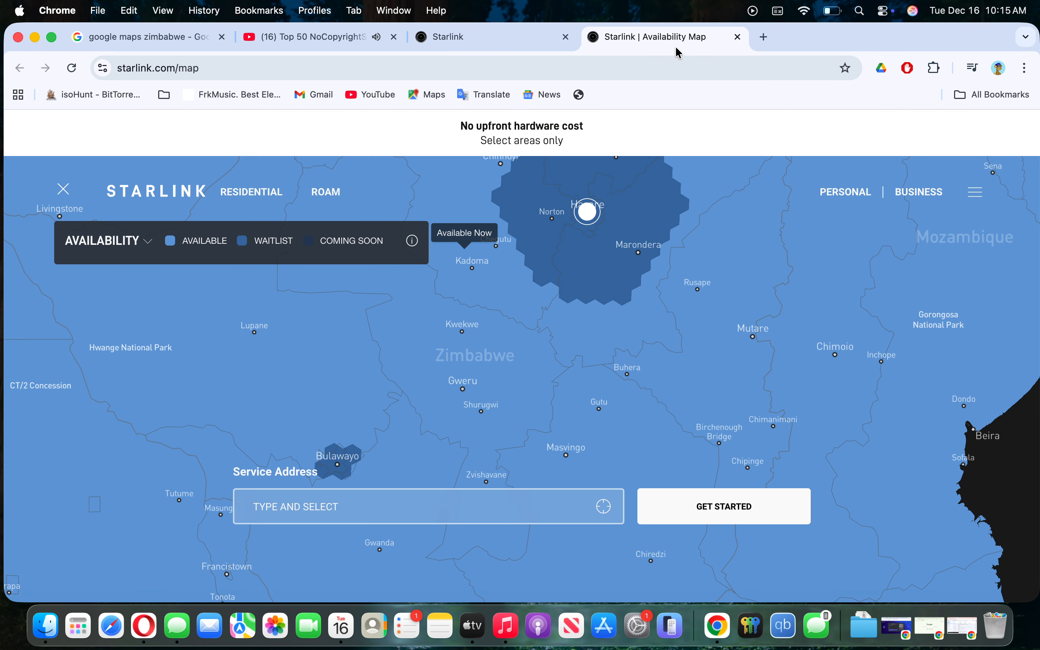
- Open a new tab, zoom around the Zimbabwe coverage map, then switch to the new Google tab
{"action": "left_click", "coordinate": [764, 37]}
{"action": "left_click", "coordinate": [606, 40]}
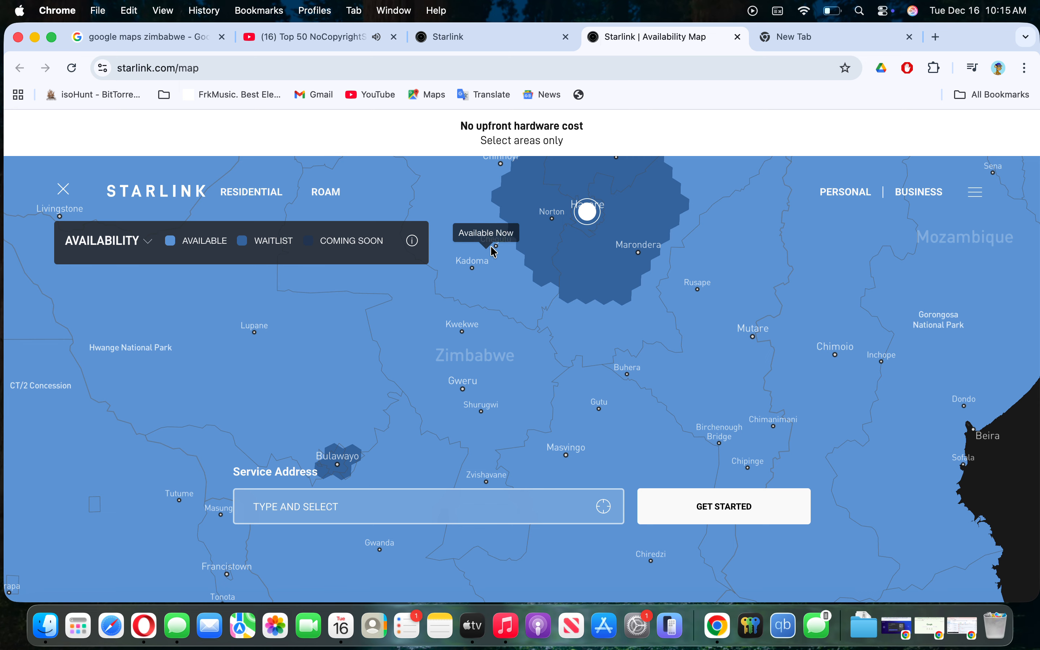
{"action": "scroll", "coordinate": [626, 344], "scroll_direction": "up", "scroll_amount": 2}
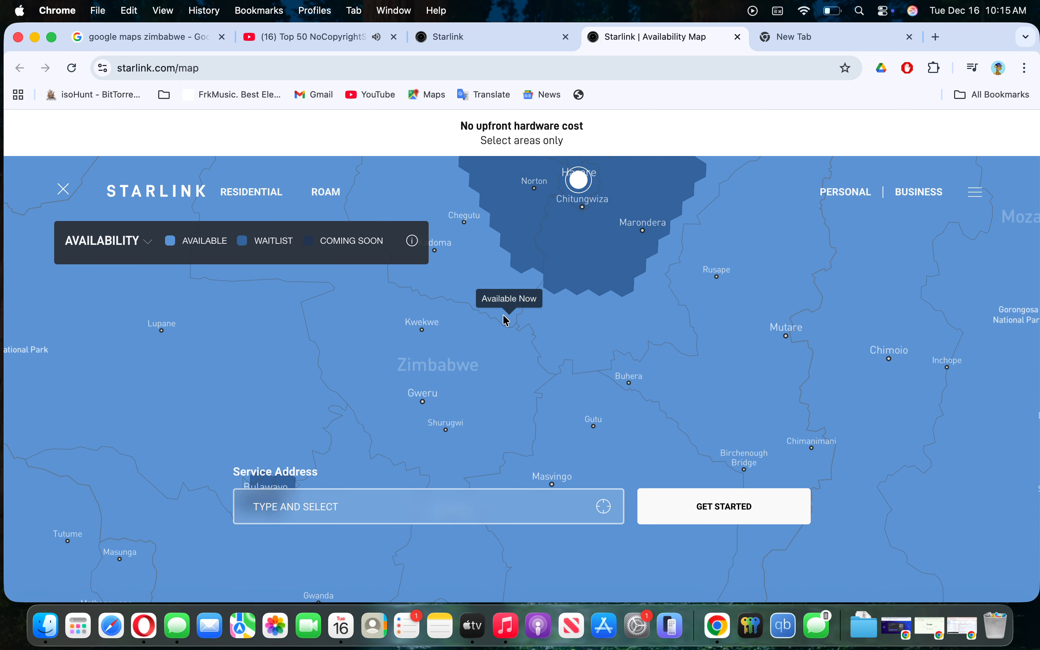
{"action": "scroll", "coordinate": [607, 347], "scroll_direction": "down", "scroll_amount": 3}
{"action": "left_click", "coordinate": [806, 39]}
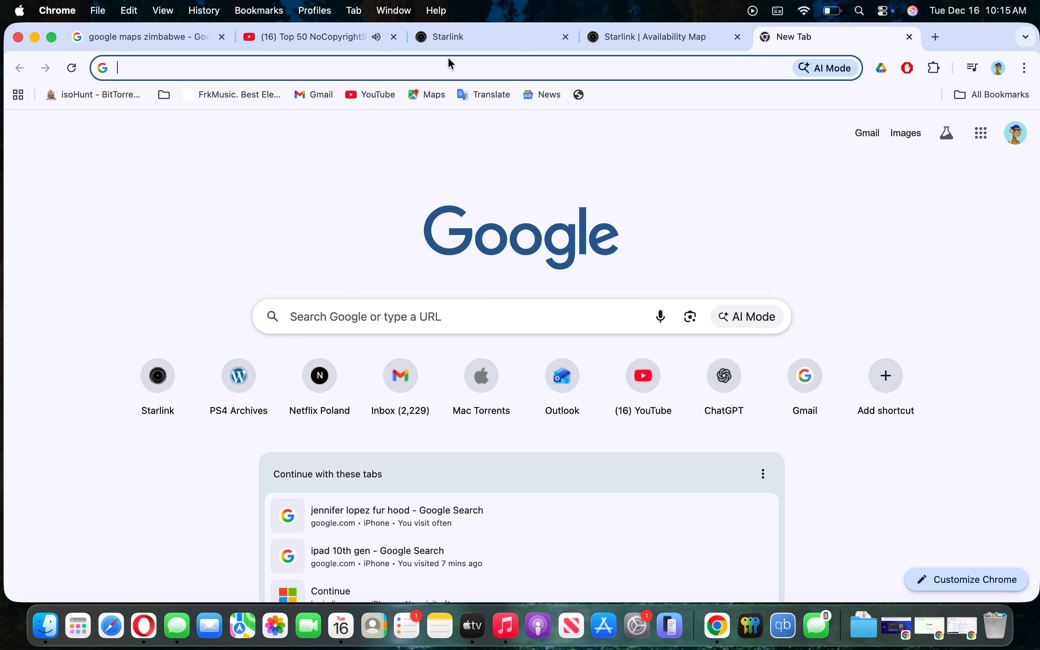
- Search for 'notes online' and open the Online Notepad result at onlinenotepad.org
{"action": "type", "text": "notes"}
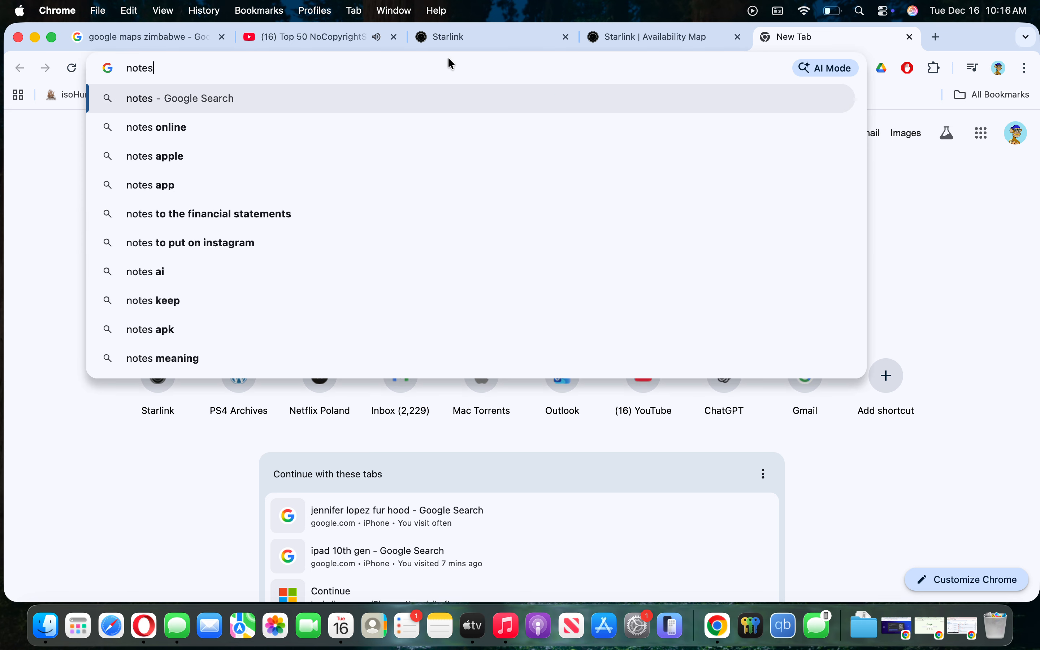
{"action": "key", "text": "Down"}
{"action": "key", "text": "Return"}
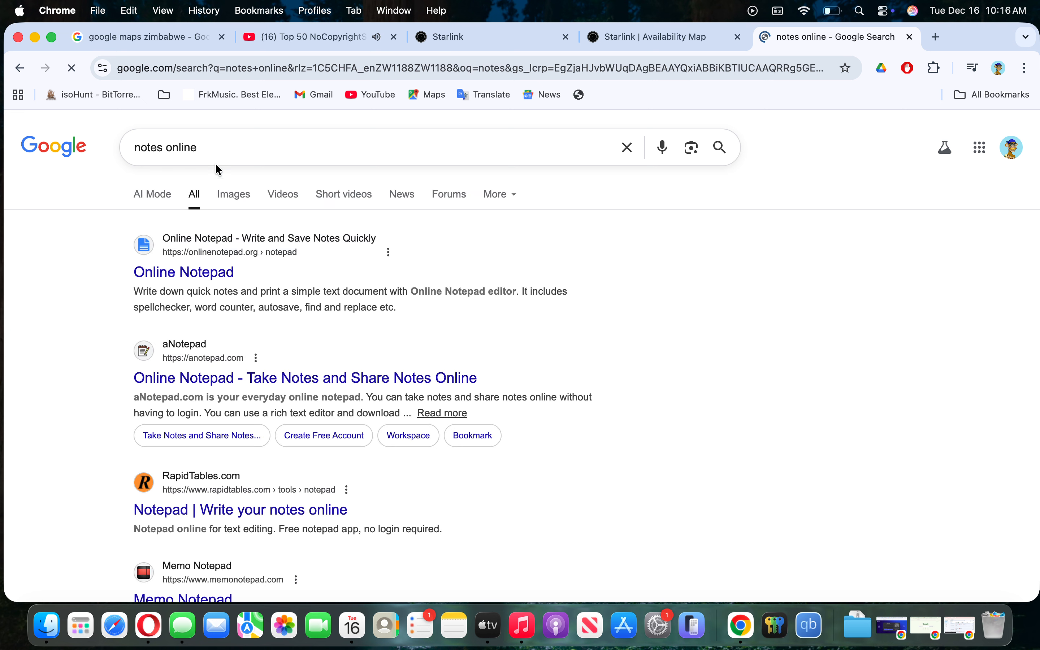
{"action": "left_click", "coordinate": [215, 278]}
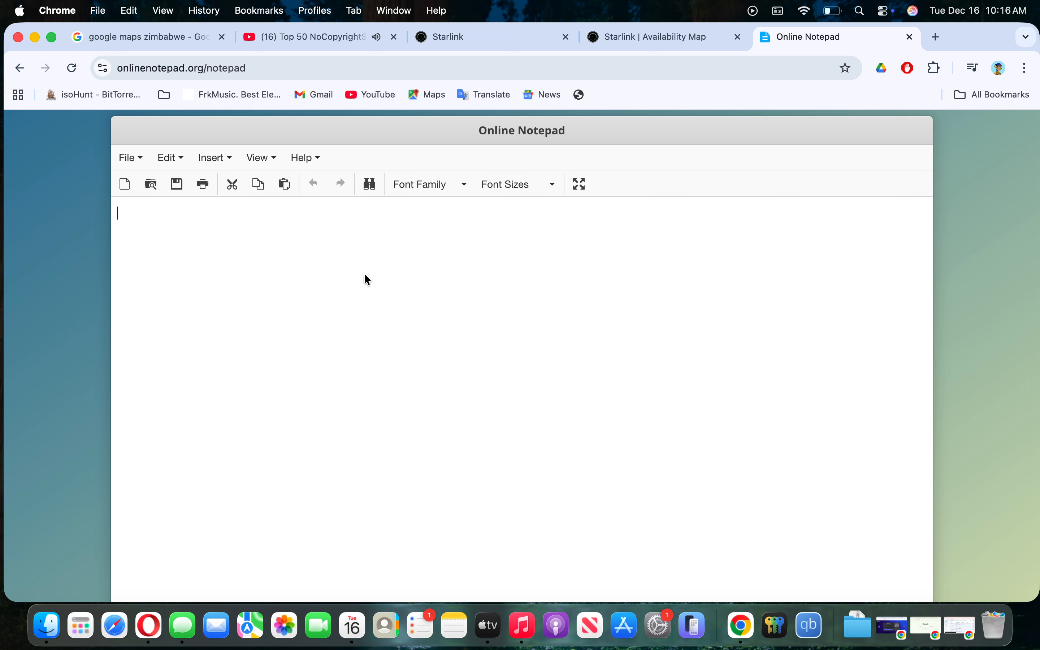
- Type 'you can buy a starlink kit in harare or any full' into the notepad editor
{"action": "type", "text": "you can buy a starlink kit in hara"}
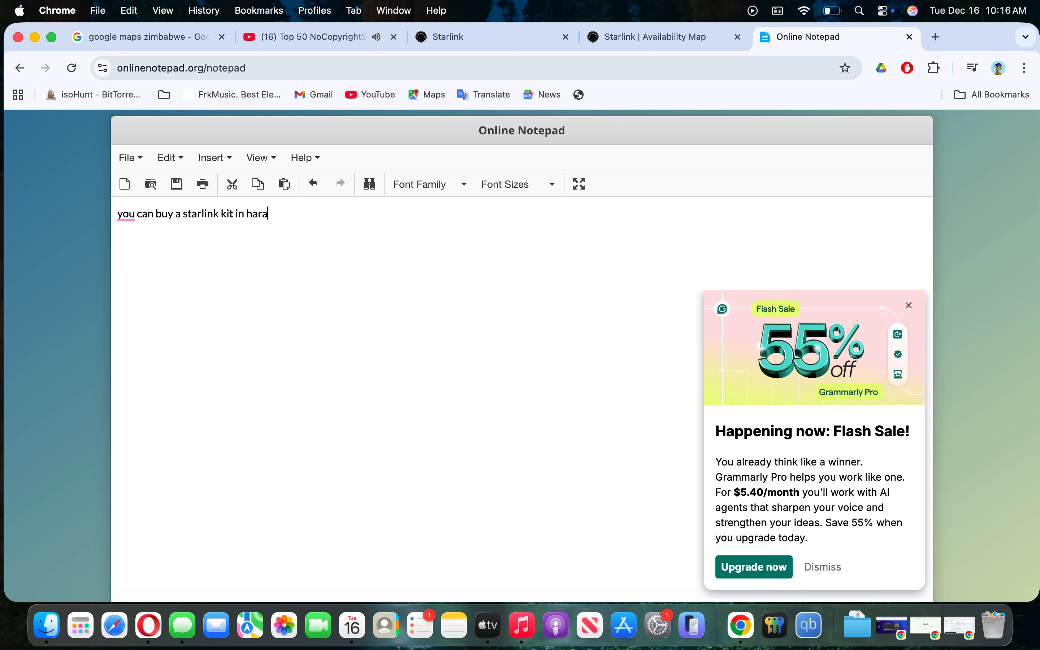
{"action": "type", "text": "re or any full"}
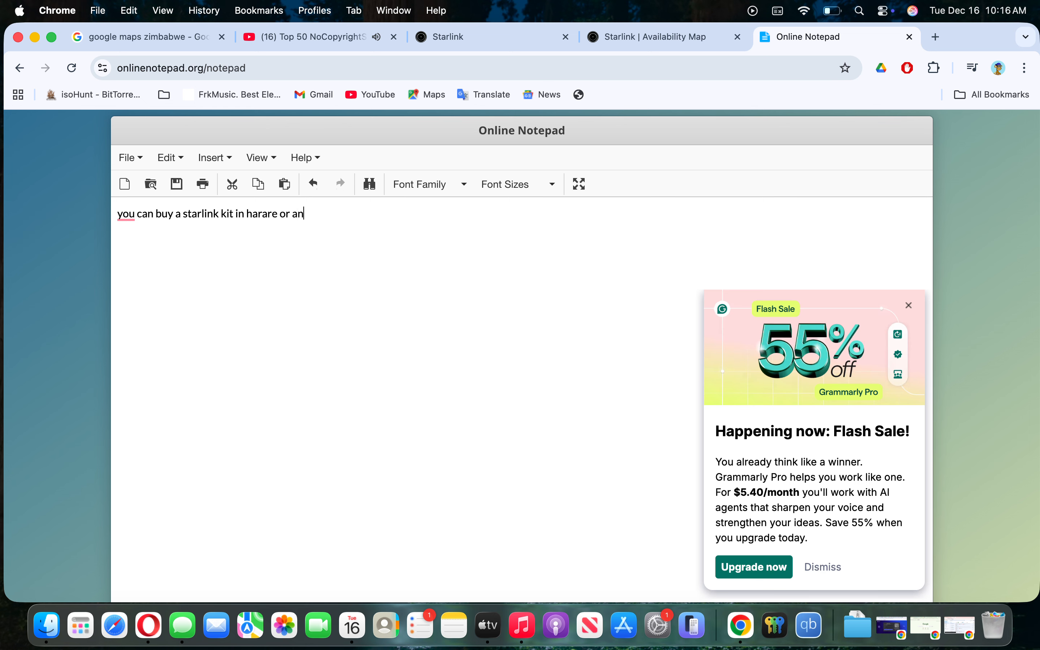